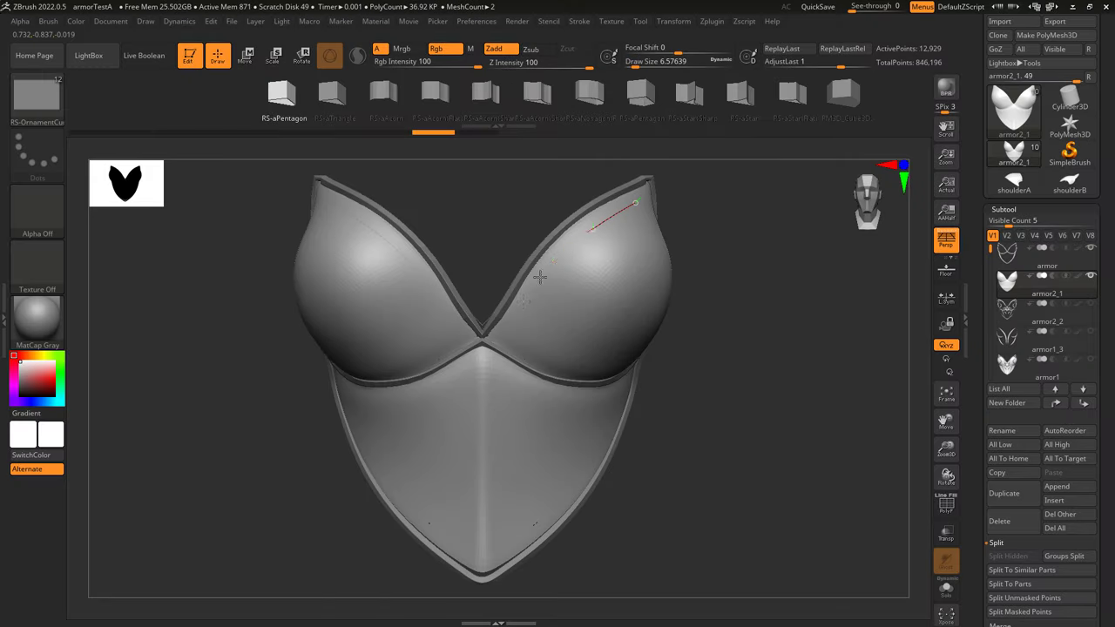
# Lay curve strips along the bust's lower edges, then pick InsertCylndrExt and the IMM Curve brush
pyautogui.moveTo(605, 399)
pyautogui.mouseDown()
pyautogui.moveTo(581, 469)
pyautogui.moveTo(508, 523)
pyautogui.mouseUp()
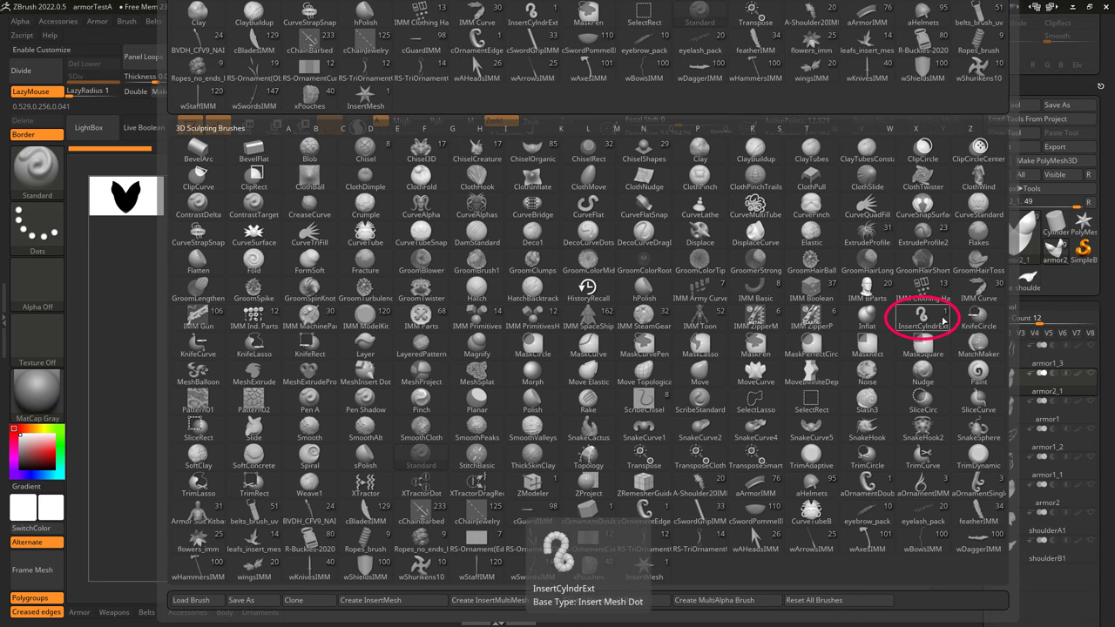
pyautogui.click(942, 320)
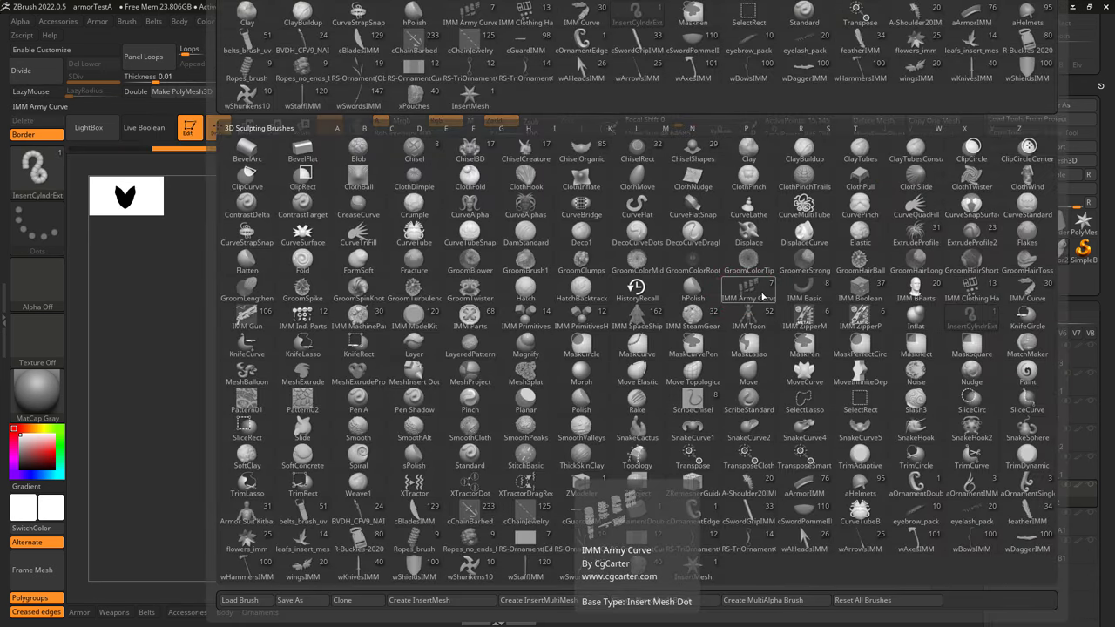
pyautogui.click(747, 286)
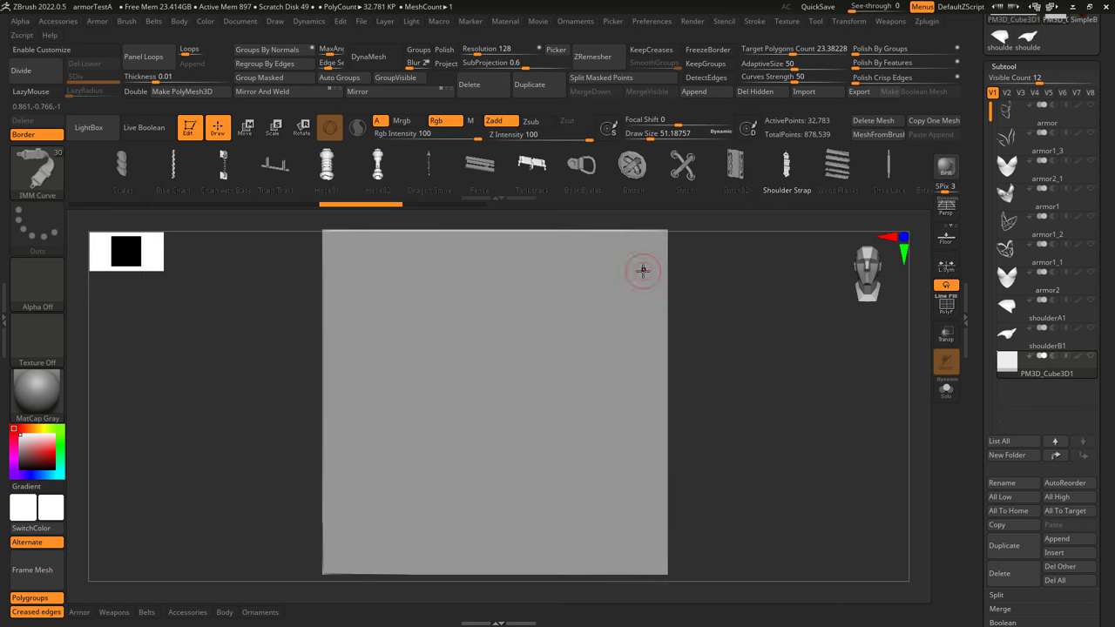
# Draw an S-shaped Shoulder Strap curve and raise Draw Size to about 59 so it rebuilds wide with buckles
pyautogui.moveTo(642, 270)
pyautogui.mouseDown()
pyautogui.moveTo(560, 415)
pyautogui.moveTo(395, 503)
pyautogui.mouseUp()
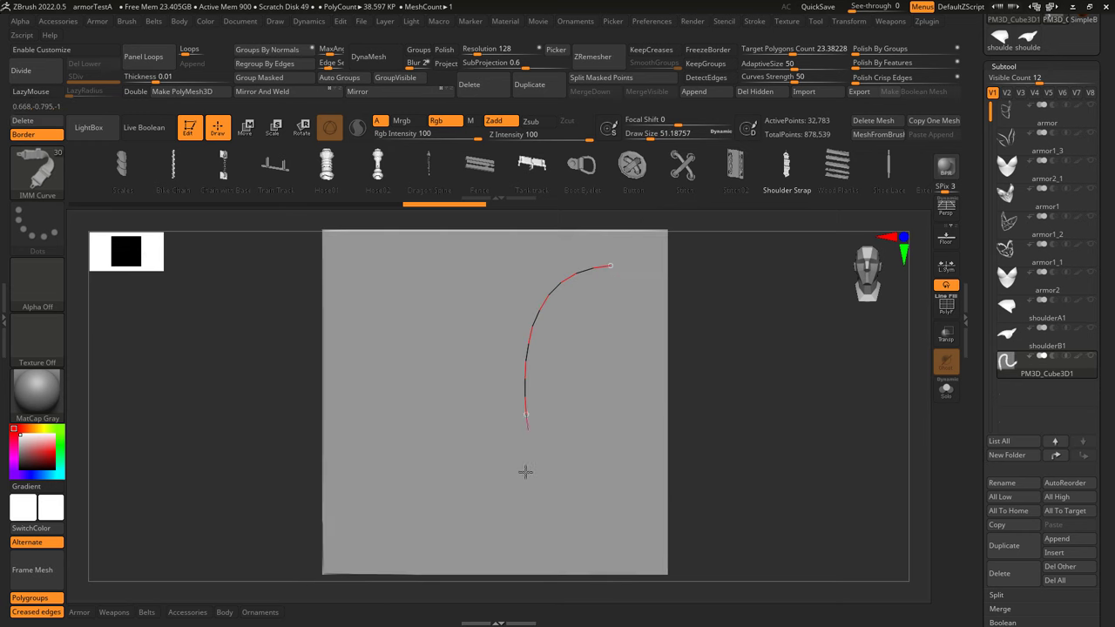
pyautogui.moveTo(525, 471); pyautogui.dragTo(394, 503)
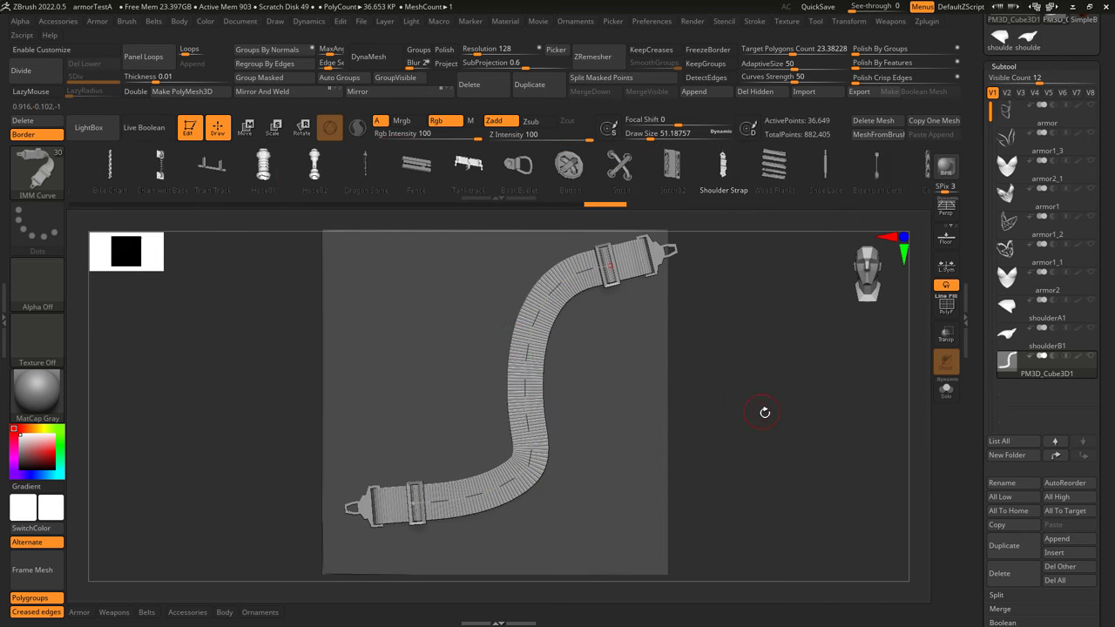
pyautogui.press('s')
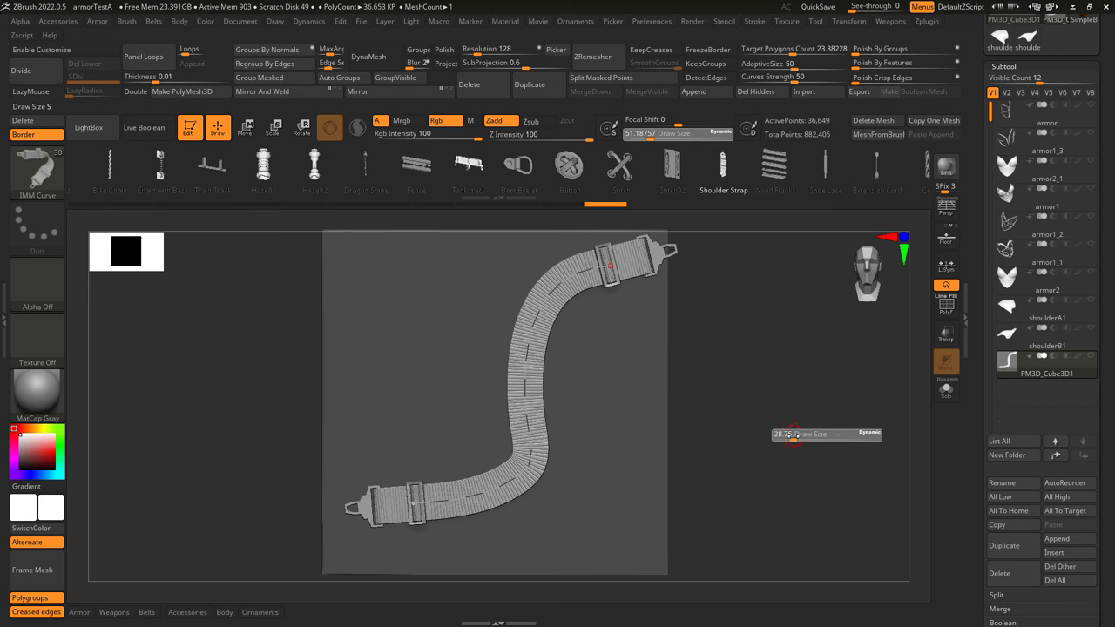
pyautogui.click(794, 436)
pyautogui.click(525, 373)
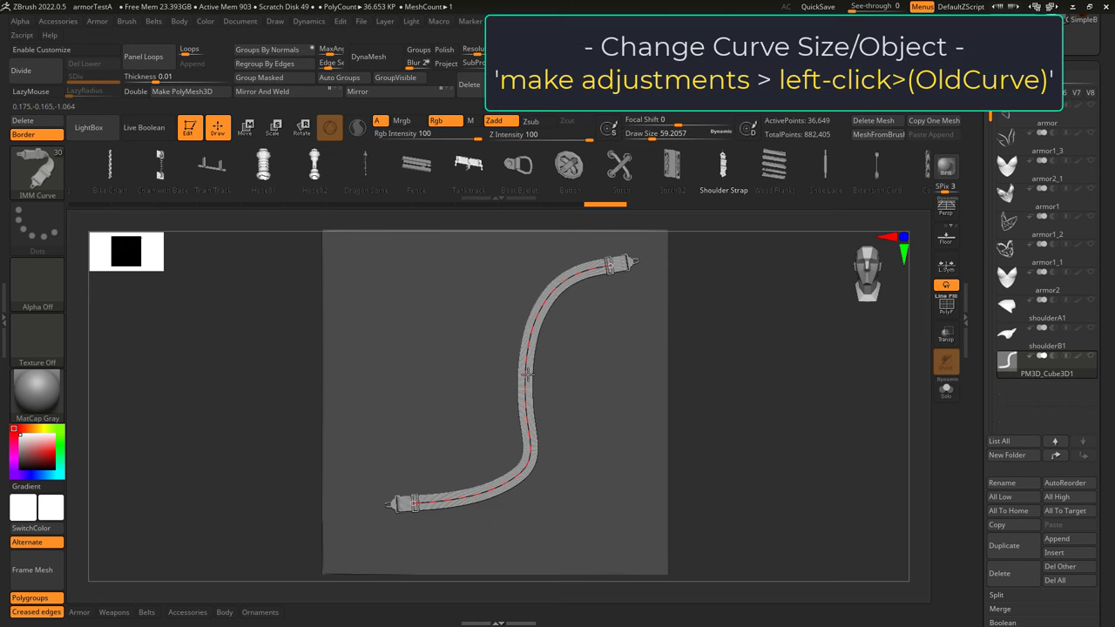
pyautogui.press('s')
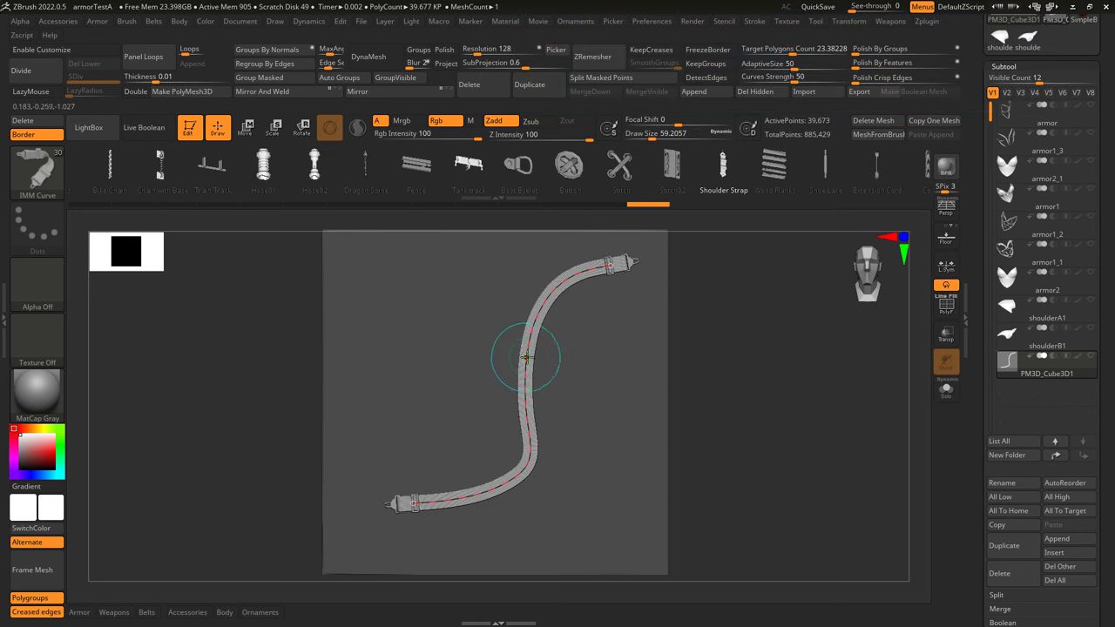
pyautogui.click(526, 357)
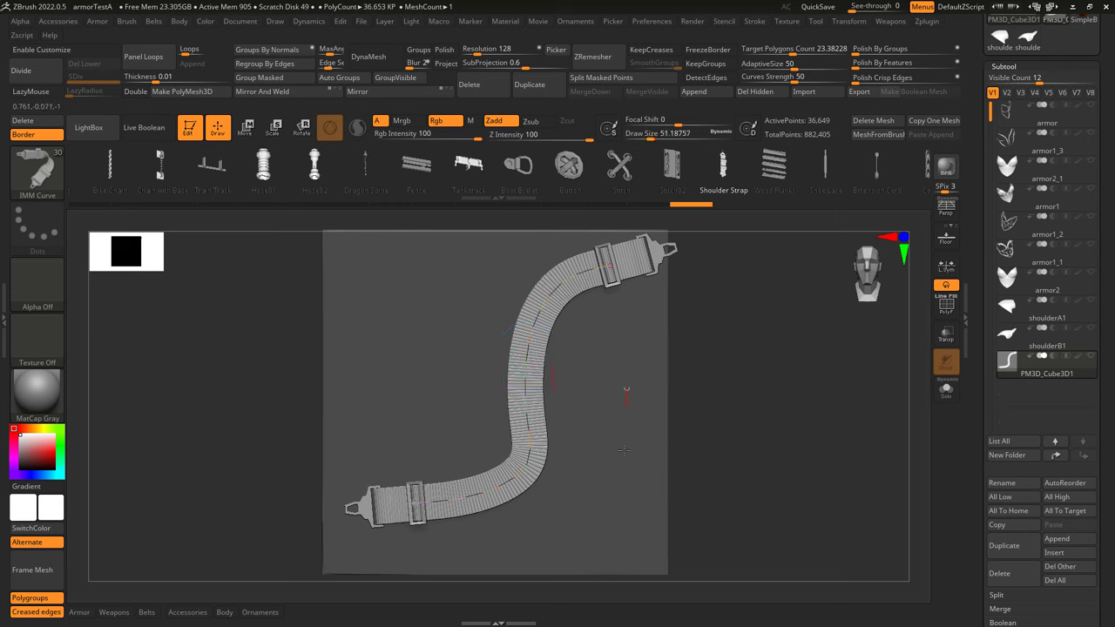
# Try extending the strap along new curves, then undo back to the buckled S-strap
pyautogui.moveTo(623, 450); pyautogui.dragTo(553, 558)
pyautogui.hotkey('ctrl', 'z')
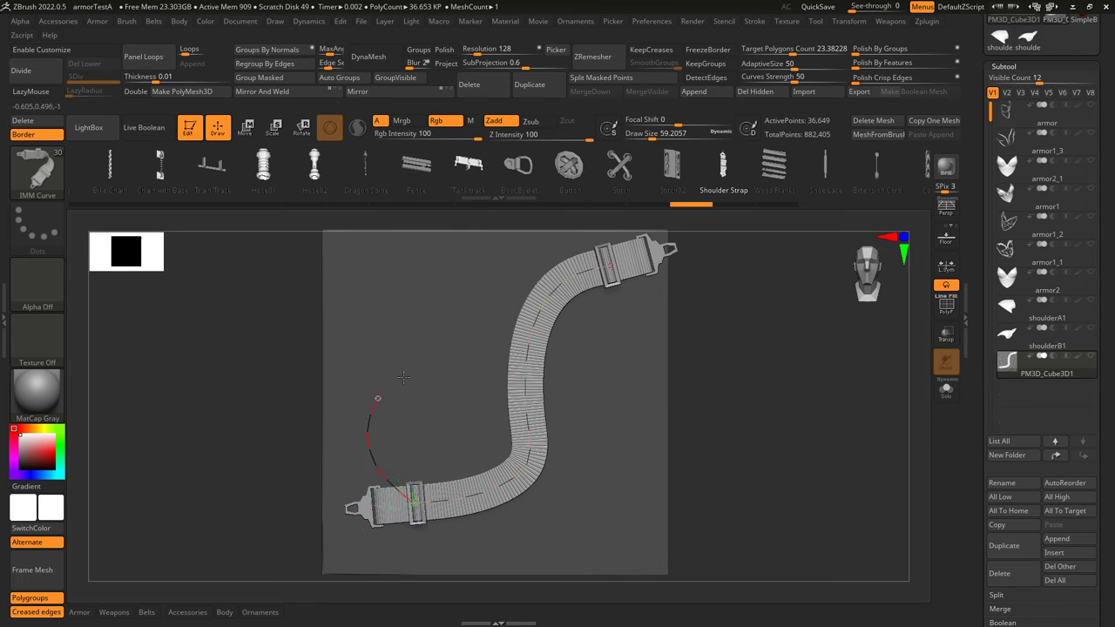
pyautogui.moveTo(404, 376); pyautogui.dragTo(436, 269)
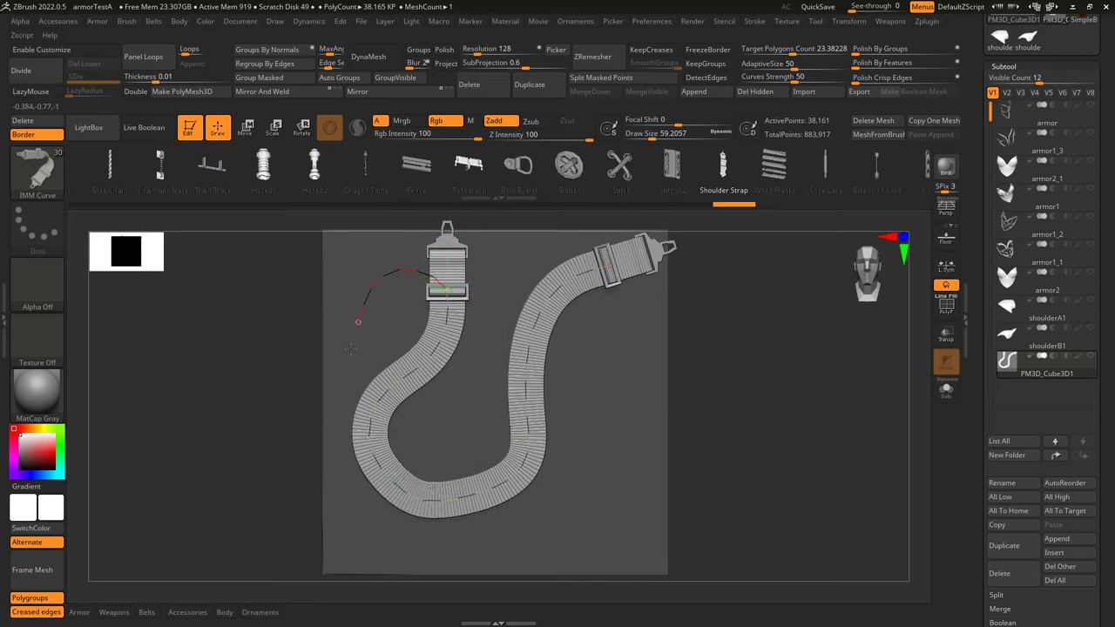
pyautogui.moveTo(576, 519); pyautogui.dragTo(620, 399)
pyautogui.hotkey('ctrl', 'z')
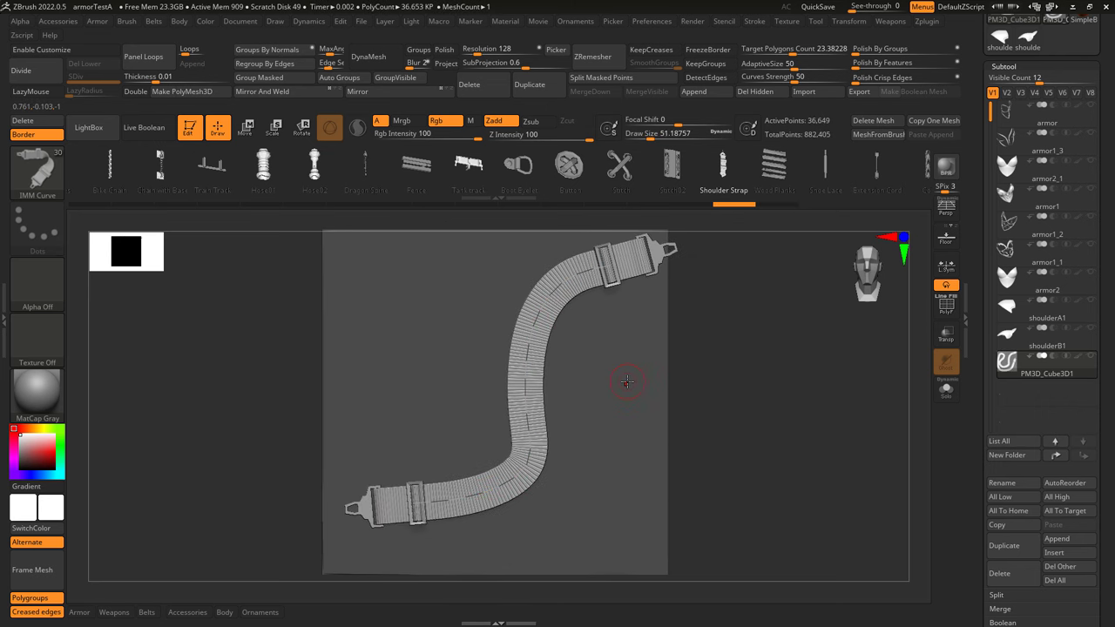
# Check Curve Snap Distance and delete the strap's curve so the strap stays fixed
pyautogui.click(753, 21)
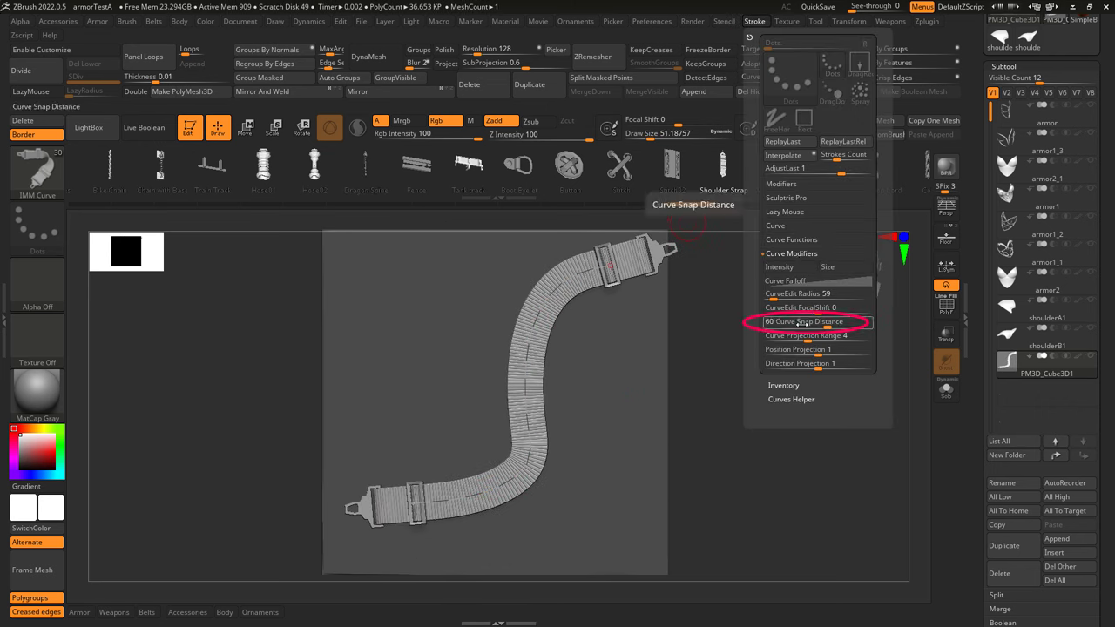
pyautogui.keyDown('alt'); pyautogui.click(627, 488); pyautogui.keyUp('alt')
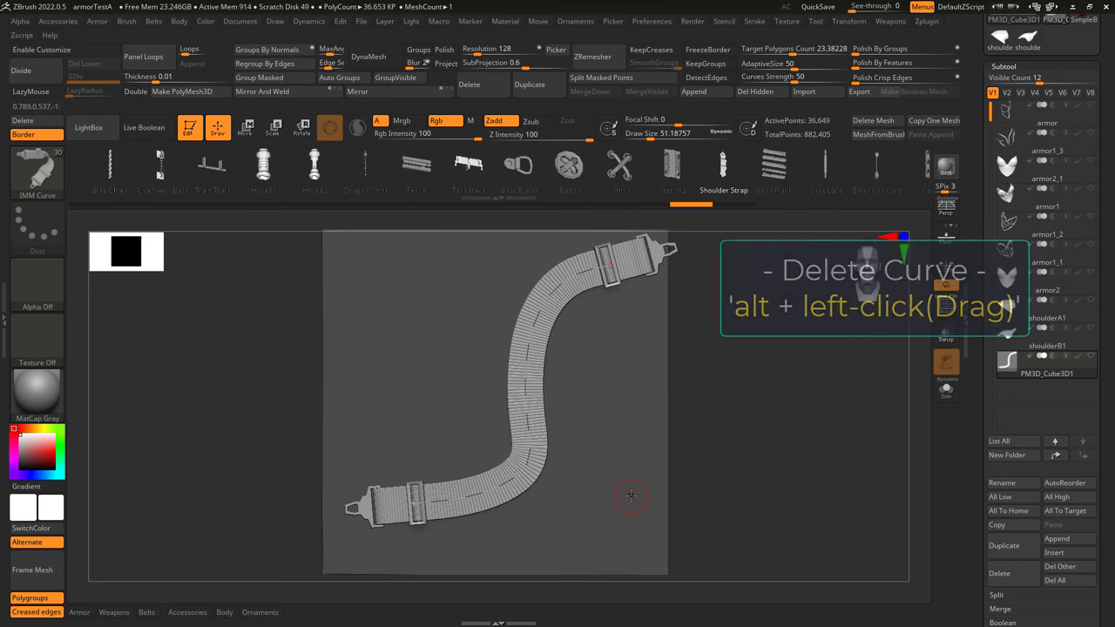
pyautogui.keyDown('alt'); pyautogui.click(443, 330); pyautogui.keyUp('alt')
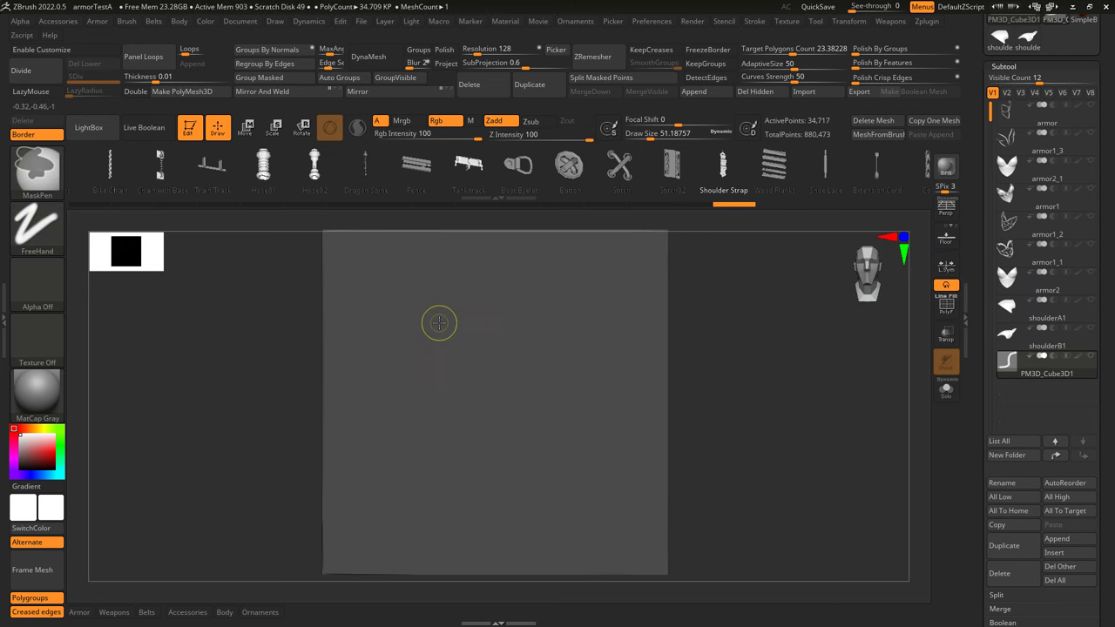
pyautogui.click(3, 320)
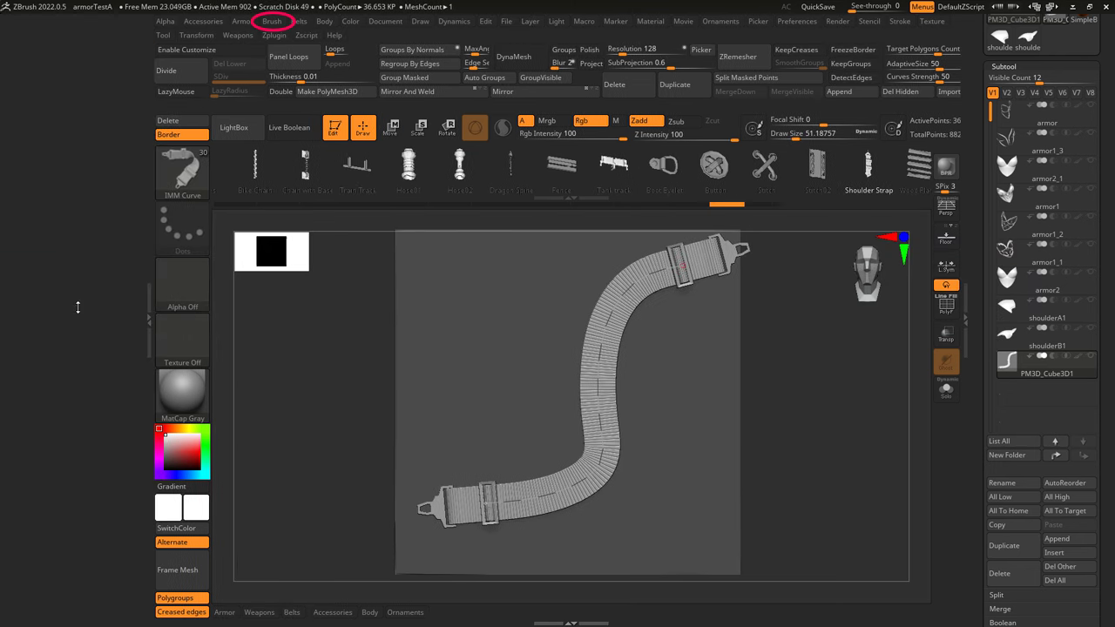
# Dock the Brush and Stroke palettes in the left tray
pyautogui.click(272, 21)
pyautogui.click(267, 37)
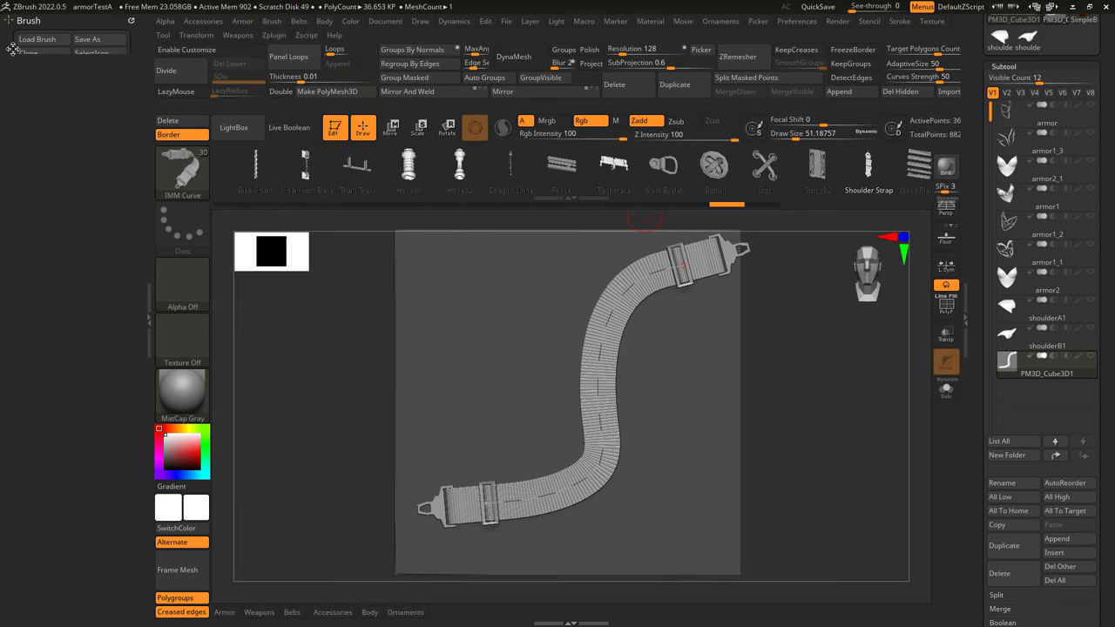
pyautogui.click(897, 21)
pyautogui.click(961, 35)
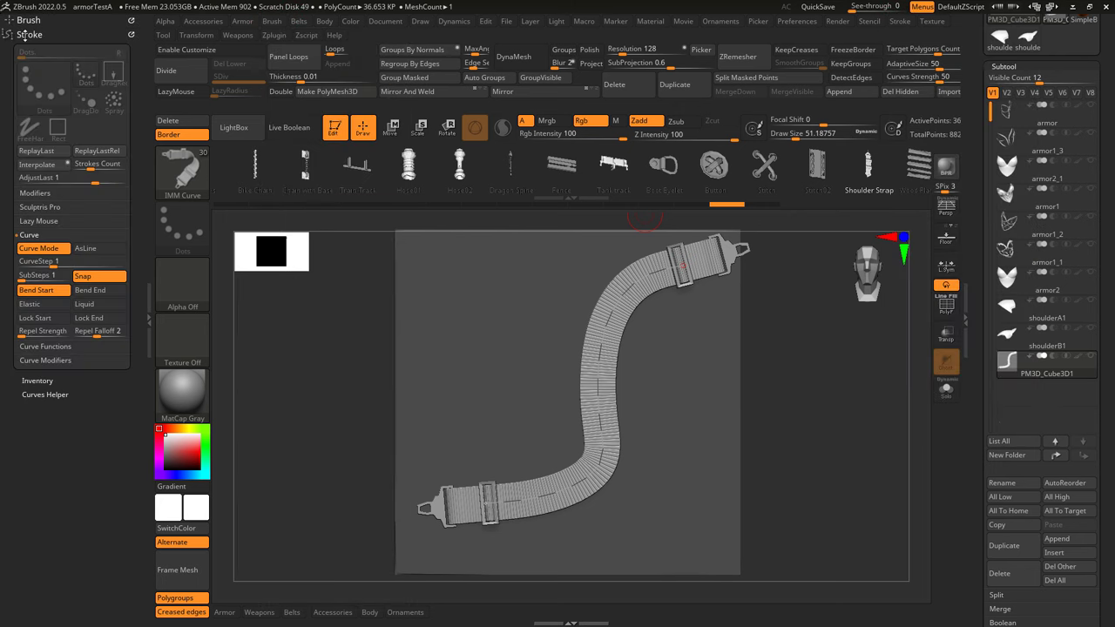
# Raise Brush > Modifiers Max Bend Angle to 68, then undo back to 45
pyautogui.click(28, 19)
pyautogui.scroll(-5, 5, 215)
pyautogui.click(36, 229)
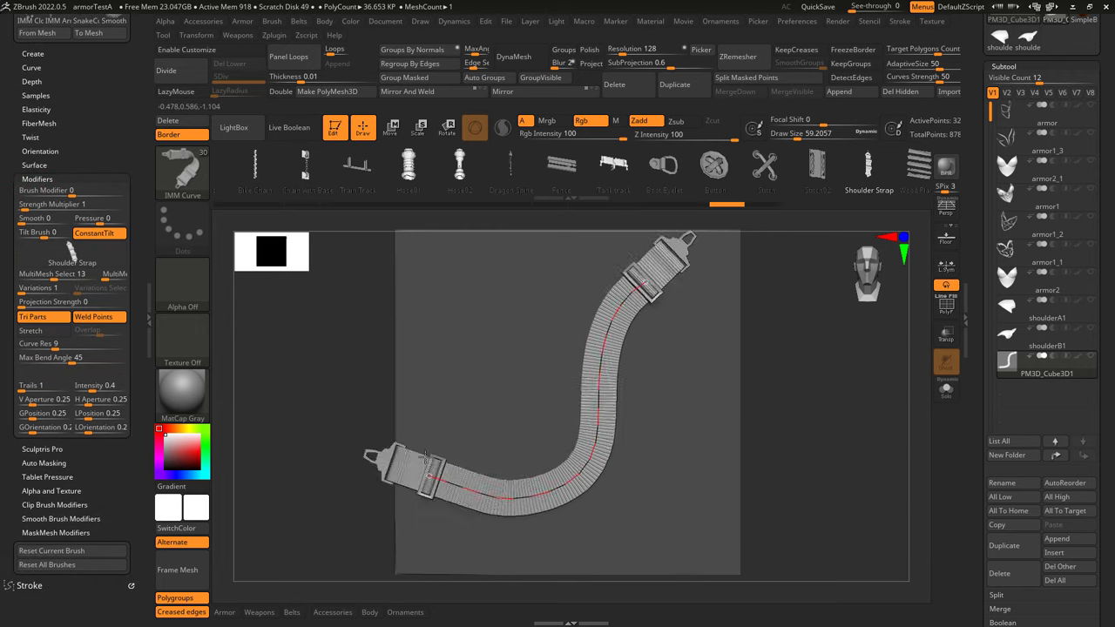
pyautogui.moveTo(65, 363); pyautogui.dragTo(97, 364)
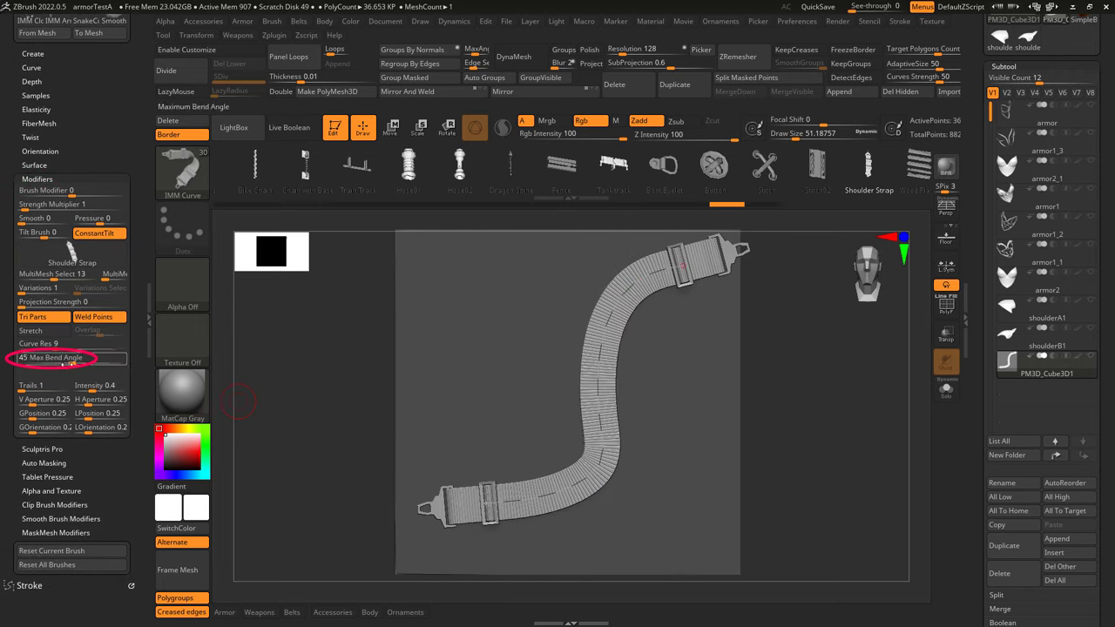
pyautogui.hotkey('ctrl', 'z')
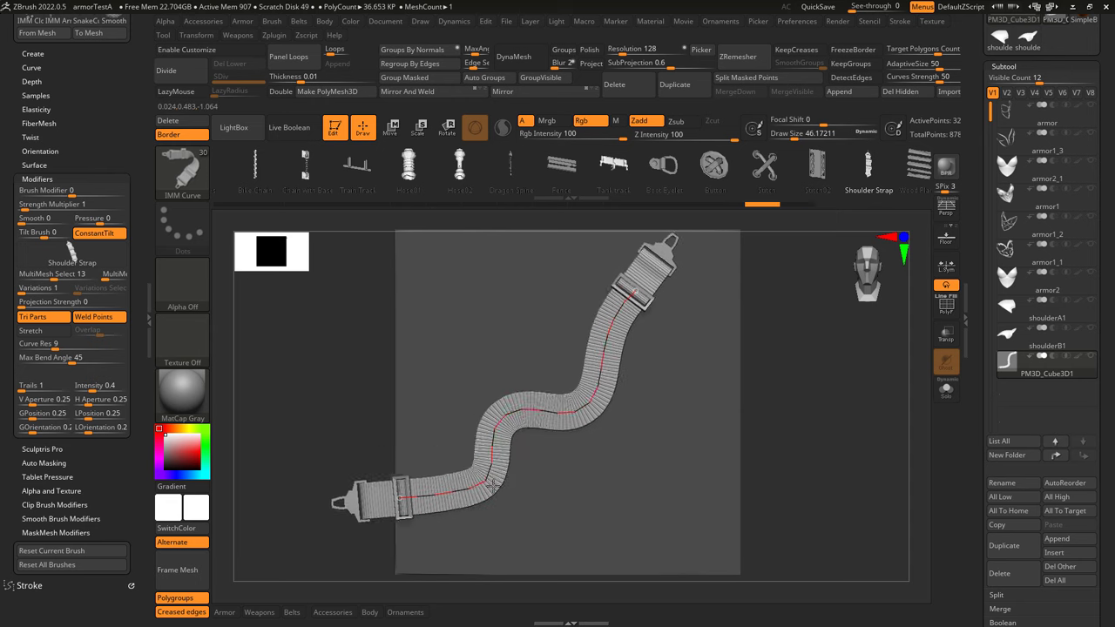
# Set Draw Size to about 51 and twist the strap's lower buckled section along its curve
pyautogui.press('s')
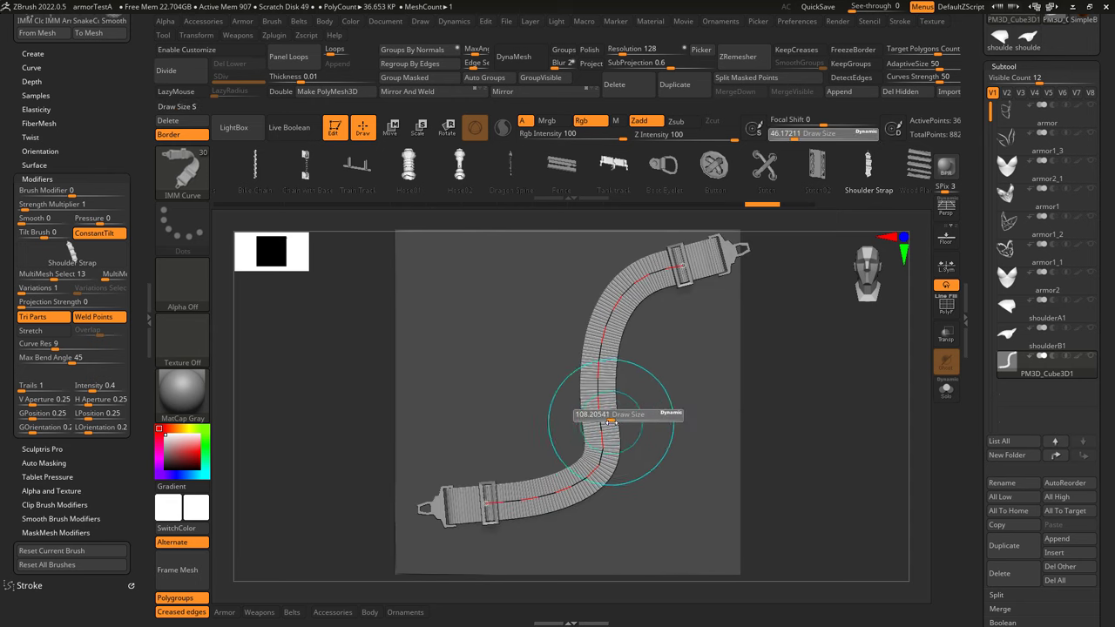
pyautogui.moveTo(610, 421)
pyautogui.mouseDown()
pyautogui.moveTo(599, 421)
pyautogui.moveTo(707, 348)
pyautogui.moveTo(644, 321)
pyautogui.moveTo(477, 512)
pyautogui.moveTo(602, 486)
pyautogui.moveTo(461, 448)
pyautogui.moveTo(311, 336)
pyautogui.moveTo(360, 311)
pyautogui.moveTo(291, 338)
pyautogui.moveTo(253, 531)
pyautogui.moveTo(746, 444)
pyautogui.moveTo(461, 462)
pyautogui.moveTo(327, 531)
pyautogui.mouseUp()
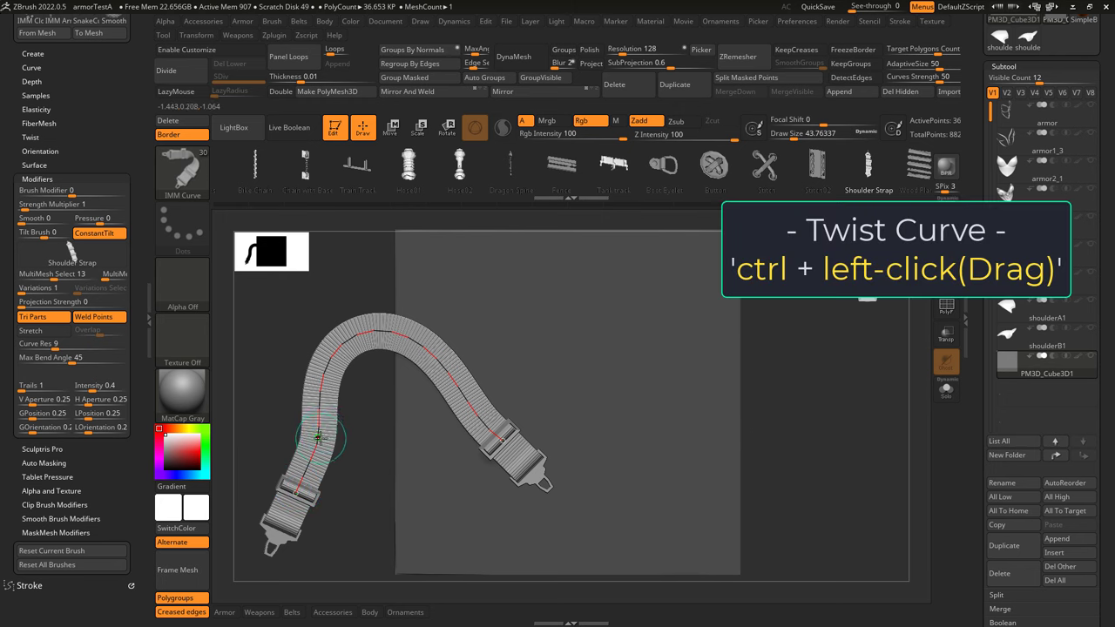
pyautogui.keyDown('ctrl'); pyautogui.moveTo(318, 437); pyautogui.dragTo(778, 511); pyautogui.keyUp('ctrl')
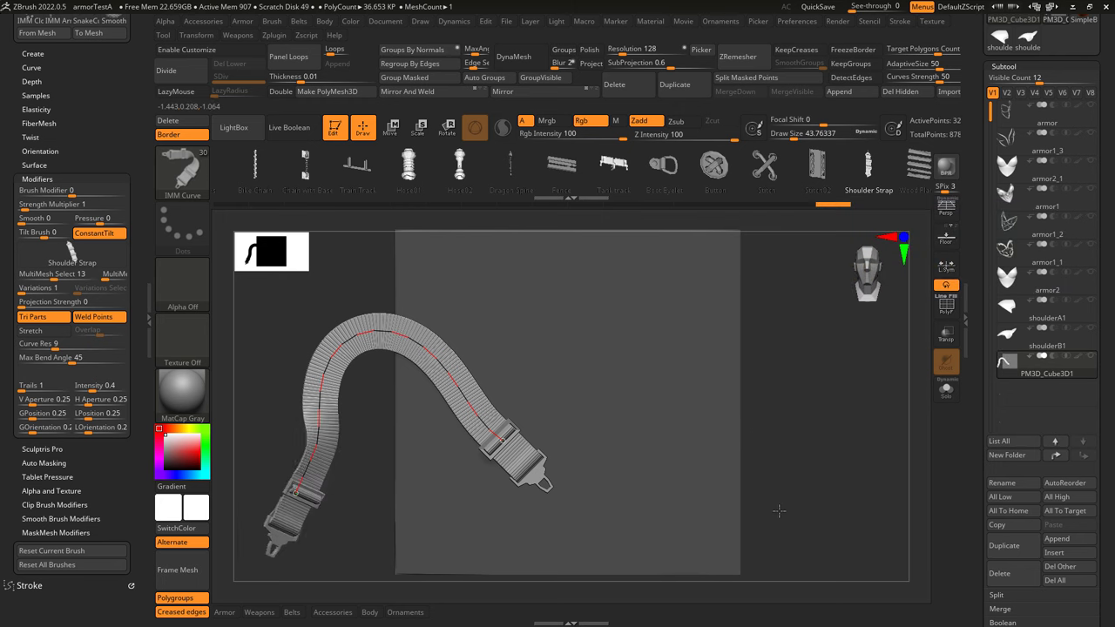
pyautogui.keyDown('ctrl'); pyautogui.moveTo(360, 397); pyautogui.dragTo(396, 461); pyautogui.keyUp('ctrl')
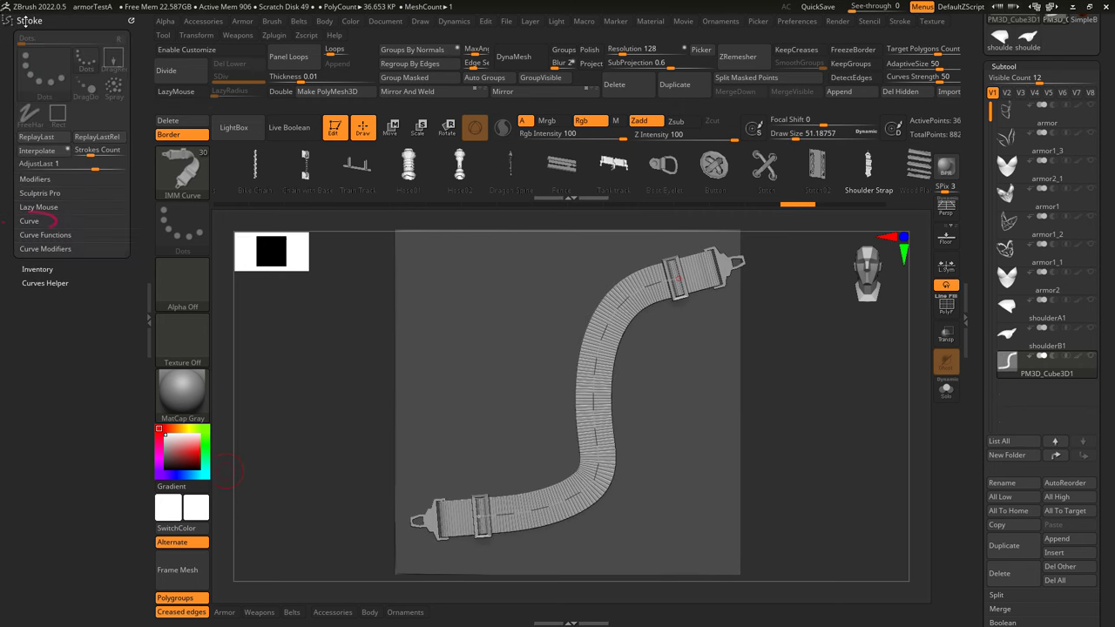
# Test Elastic, Liquid and Lock End curve behaviours by dragging the strap into new shapes
pyautogui.click(50, 222)
pyautogui.click(31, 290)
pyautogui.moveTo(420, 520)
pyautogui.mouseDown()
pyautogui.moveTo(463, 335)
pyautogui.moveTo(231, 404)
pyautogui.moveTo(312, 461)
pyautogui.moveTo(420, 475)
pyautogui.moveTo(932, 472)
pyautogui.moveTo(403, 391)
pyautogui.moveTo(233, 462)
pyautogui.moveTo(460, 498)
pyautogui.moveTo(462, 438)
pyautogui.moveTo(506, 358)
pyautogui.moveTo(468, 263)
pyautogui.moveTo(393, 286)
pyautogui.moveTo(334, 337)
pyautogui.moveTo(329, 456)
pyautogui.moveTo(384, 522)
pyautogui.moveTo(524, 570)
pyautogui.moveTo(663, 516)
pyautogui.moveTo(697, 408)
pyautogui.moveTo(779, 369)
pyautogui.moveTo(826, 505)
pyautogui.moveTo(920, 467)
pyautogui.mouseUp()
pyautogui.click(85, 290)
pyautogui.moveTo(902, 283)
pyautogui.mouseDown()
pyautogui.moveTo(560, 473)
pyautogui.moveTo(505, 279)
pyautogui.moveTo(270, 262)
pyautogui.moveTo(407, 494)
pyautogui.moveTo(439, 470)
pyautogui.moveTo(484, 487)
pyautogui.moveTo(586, 498)
pyautogui.moveTo(599, 434)
pyautogui.moveTo(590, 408)
pyautogui.moveTo(509, 501)
pyautogui.moveTo(487, 505)
pyautogui.moveTo(348, 474)
pyautogui.moveTo(662, 575)
pyautogui.mouseUp()
pyautogui.hotkey('ctrl', 'z')
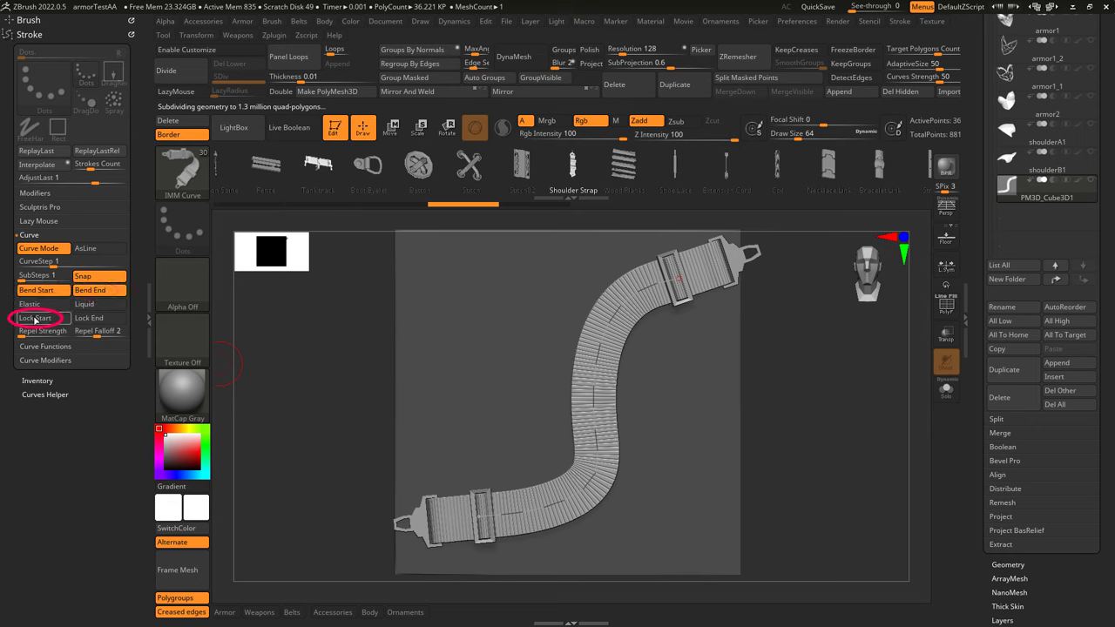
pyautogui.click(75, 321)
pyautogui.moveTo(368, 521)
pyautogui.mouseDown()
pyautogui.moveTo(418, 349)
pyautogui.moveTo(469, 275)
pyautogui.mouseUp()
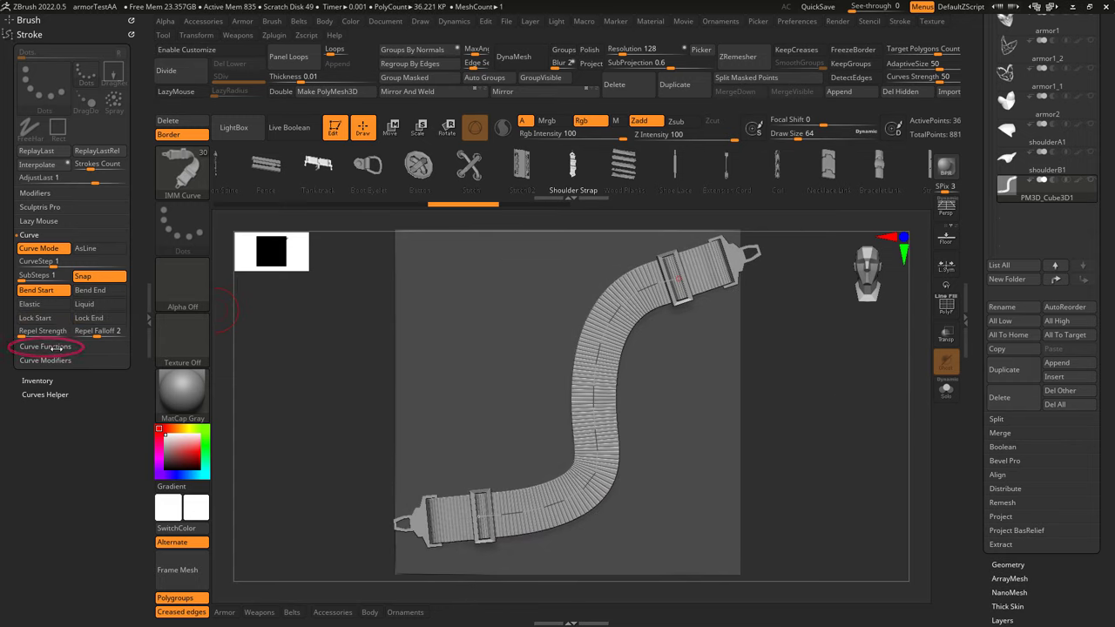
# Smooth the strap curve, undo back to the S-curve, and enable AsLine for straight curves
pyautogui.click(54, 347)
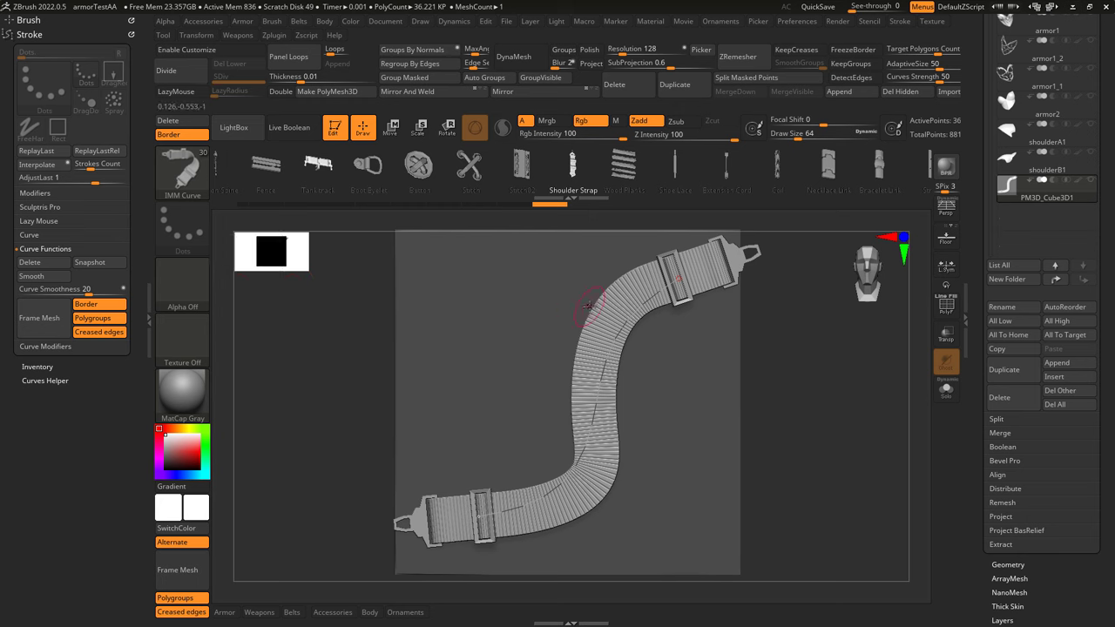
pyautogui.moveTo(621, 350); pyautogui.dragTo(612, 348)
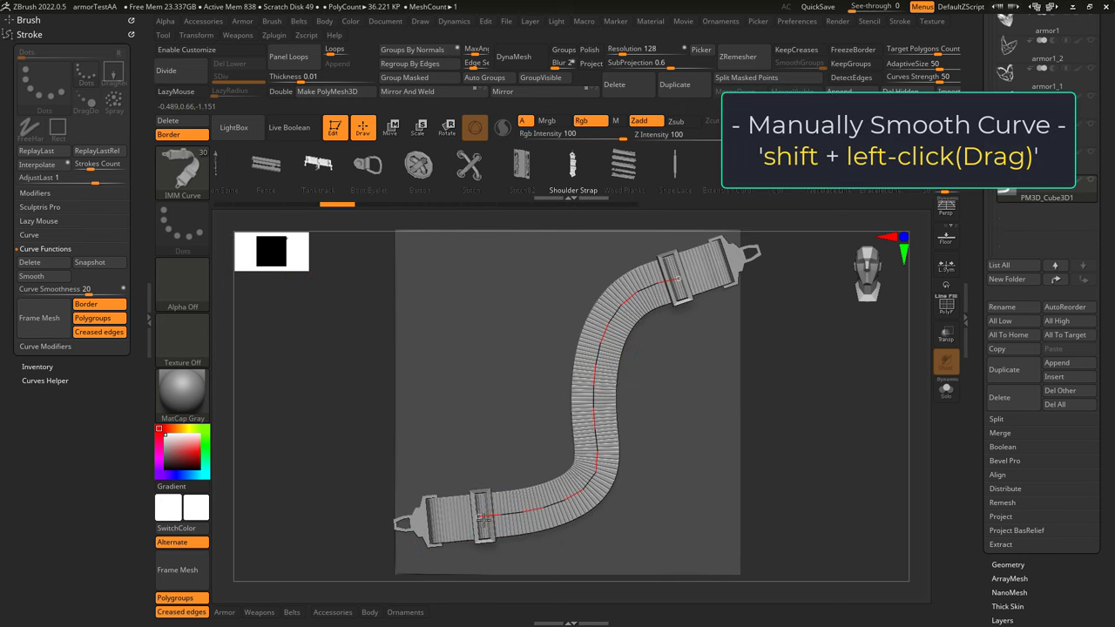
pyautogui.moveTo(485, 540)
pyautogui.keyDown('shift'); pyautogui.mouseDown()
pyautogui.moveTo(601, 357)
pyautogui.moveTo(548, 436)
pyautogui.moveTo(532, 487)
pyautogui.mouseUp(); pyautogui.keyUp('shift')
pyautogui.hotkey('ctrl', 'z')
pyautogui.click(30, 235)
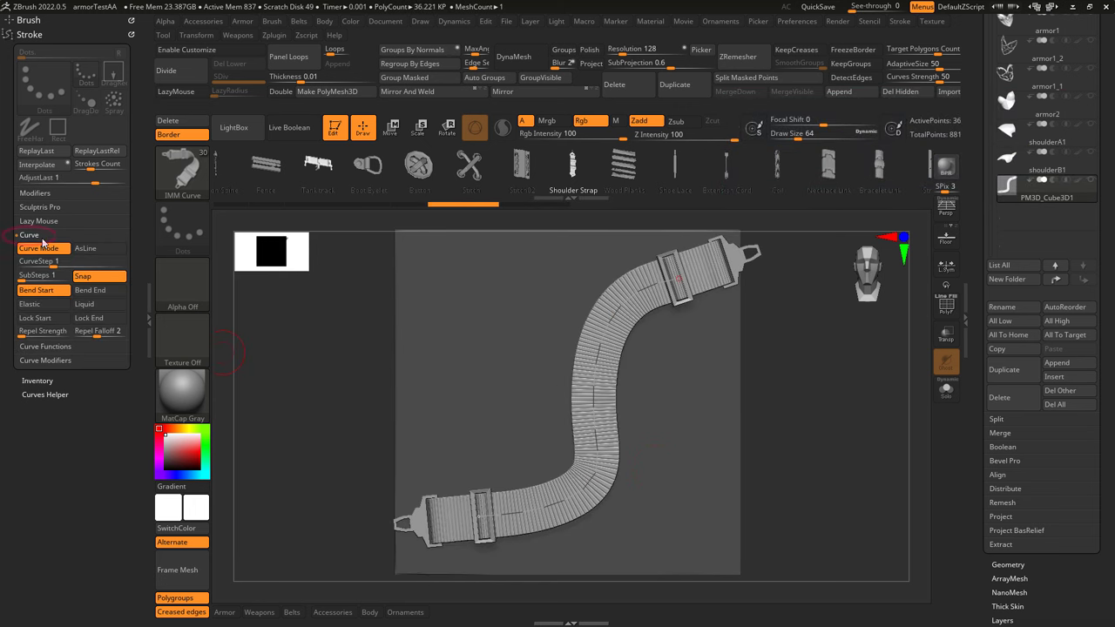
pyautogui.click(96, 250)
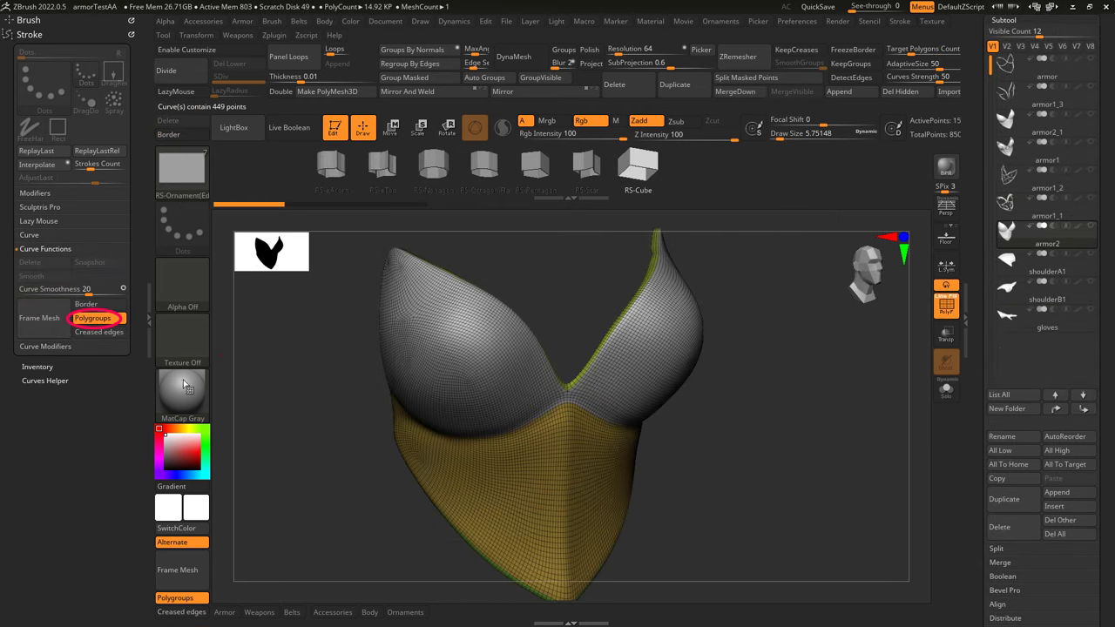
# Set Frame Mesh to Border only, frame the armor's outer edge, and apply a CurveTubeB tube along it
pyautogui.click(92, 318)
pyautogui.click(98, 332)
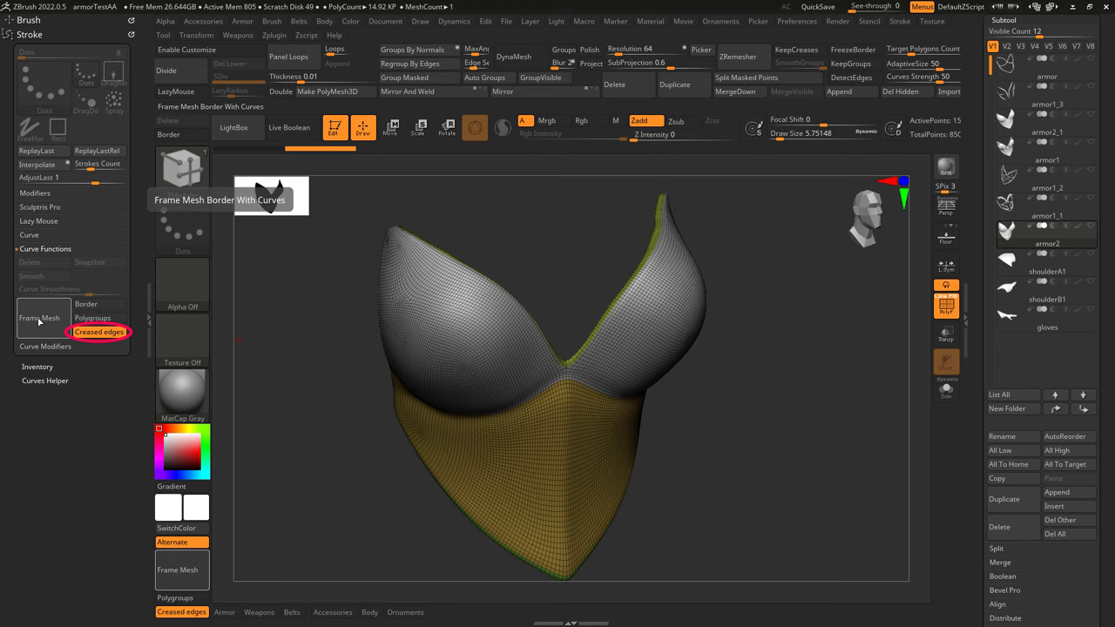
pyautogui.click(39, 319)
pyautogui.hotkey('shift', 'f')
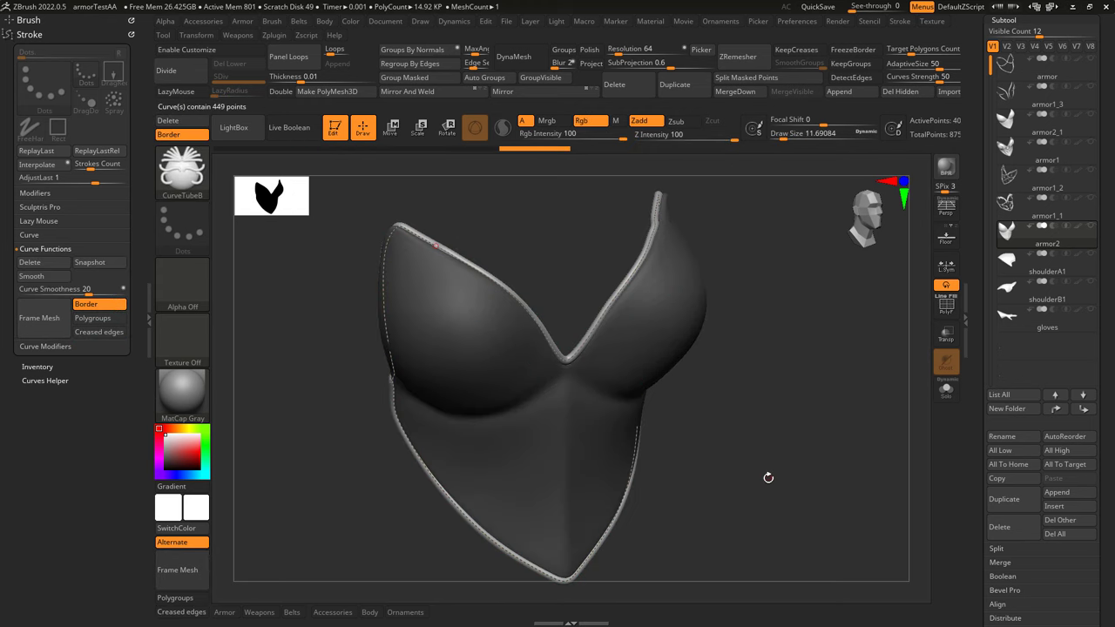
pyautogui.click(531, 302)
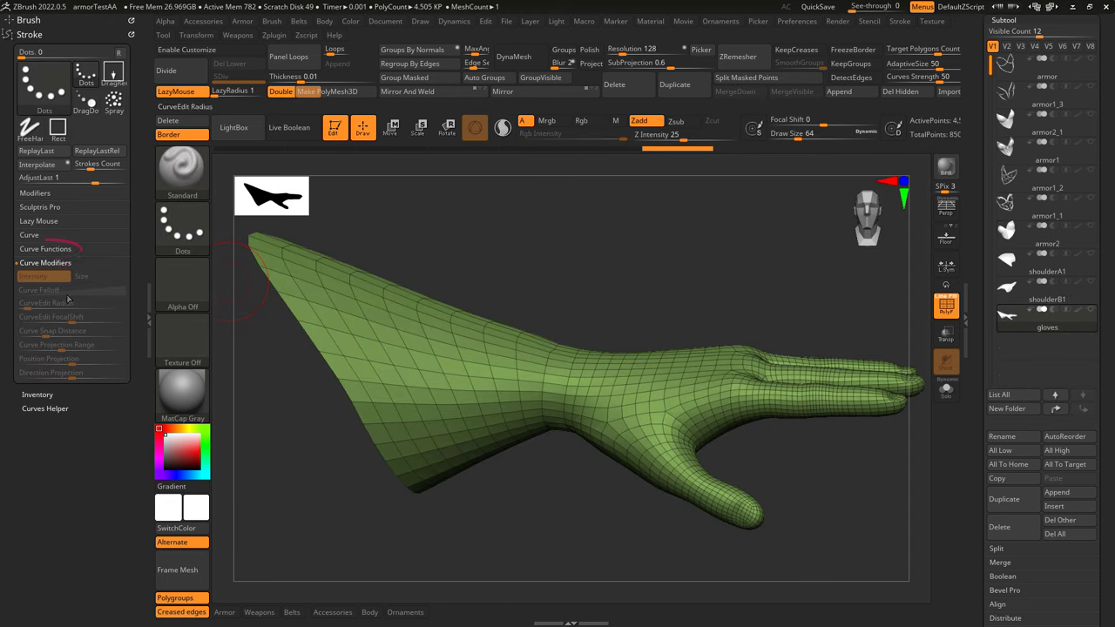
# Frame the glove's open border without Polygroups and apply a thick RS-Ornament trim around it
pyautogui.click(70, 249)
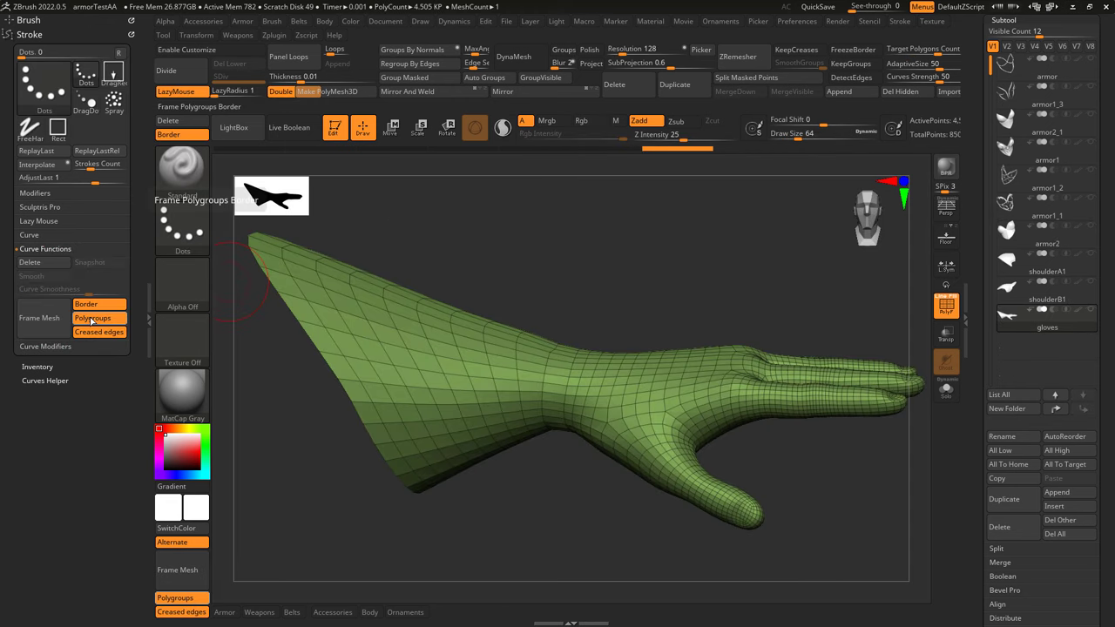
pyautogui.click(91, 319)
pyautogui.click(39, 318)
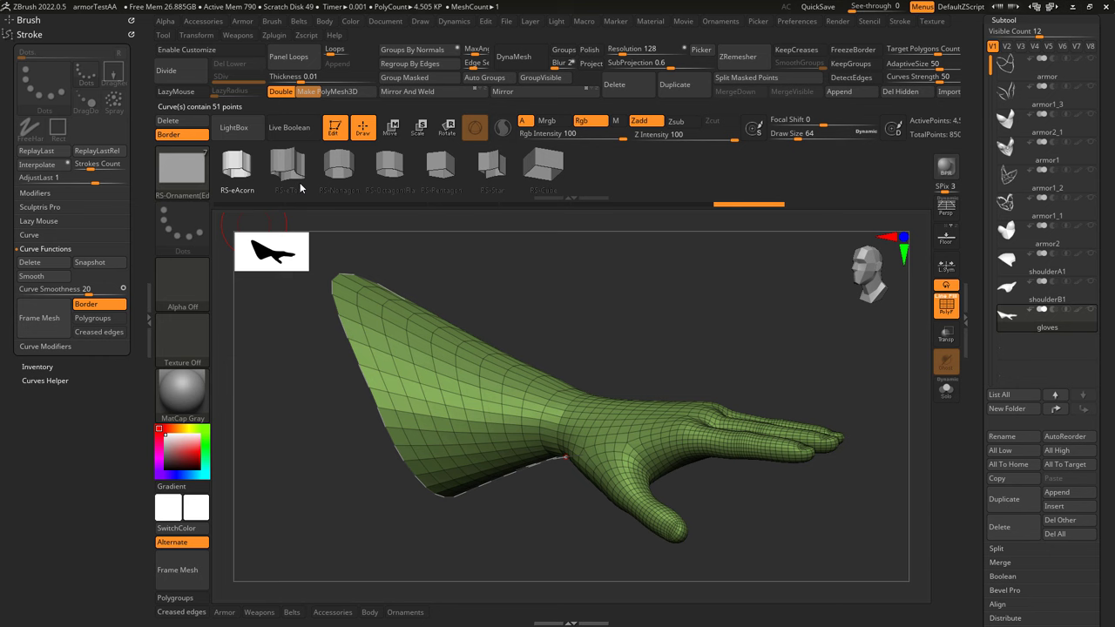
pyautogui.click(331, 166)
pyautogui.hotkey('shift', 'f')
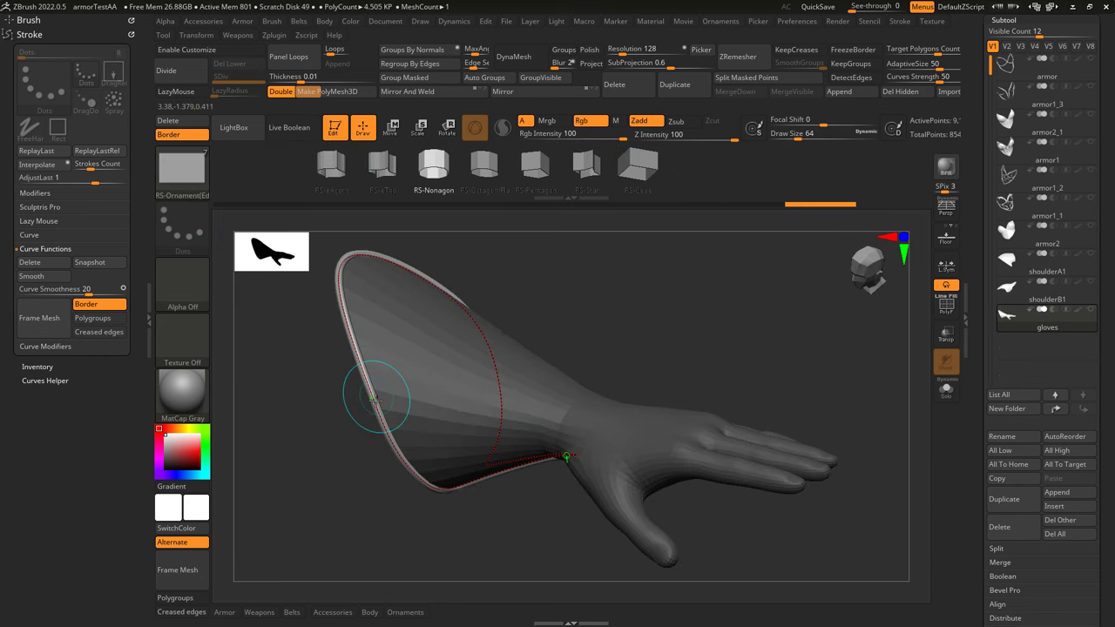
pyautogui.moveTo(355, 398)
pyautogui.mouseDown()
pyautogui.moveTo(398, 411)
pyautogui.moveTo(352, 350)
pyautogui.moveTo(323, 423)
pyautogui.moveTo(361, 373)
pyautogui.mouseUp()
pyautogui.click(360, 372)
pyautogui.moveTo(351, 451); pyautogui.dragTo(387, 441)
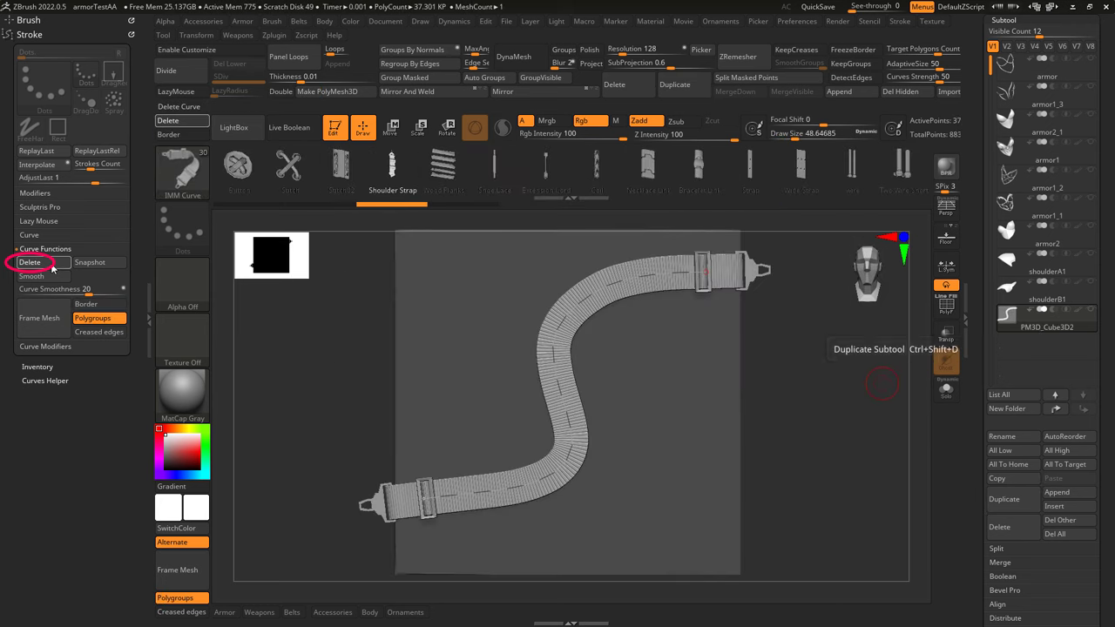
# Delete the strap curve, enable Size in Curve Modifiers, and taper the falloff graph, testing on the plane
pyautogui.click(468, 278)
pyautogui.click(357, 316)
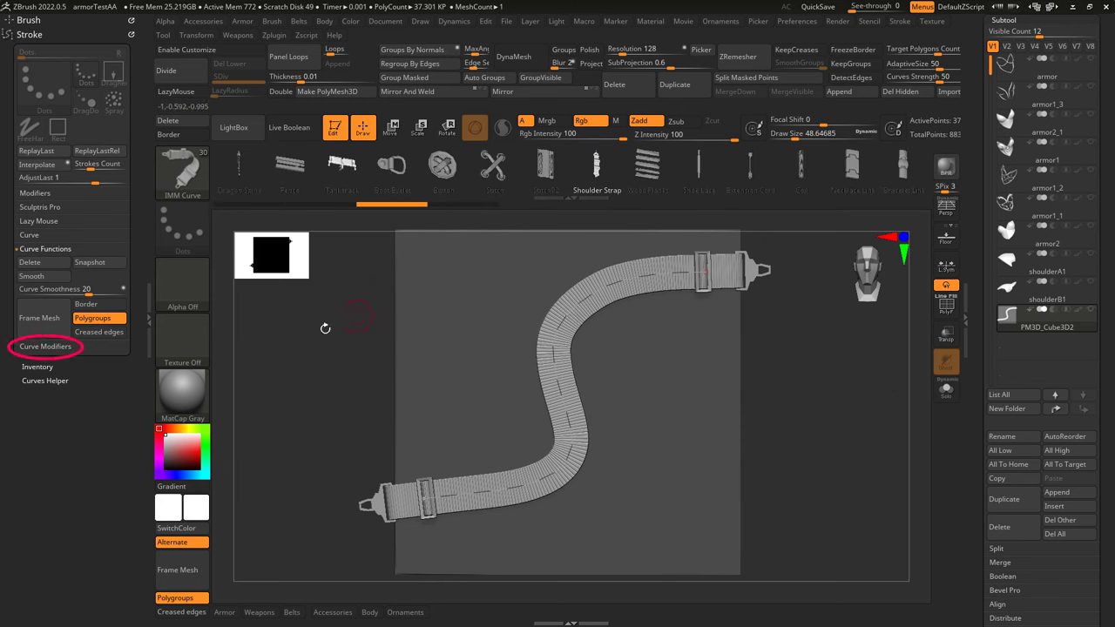
pyautogui.click(54, 346)
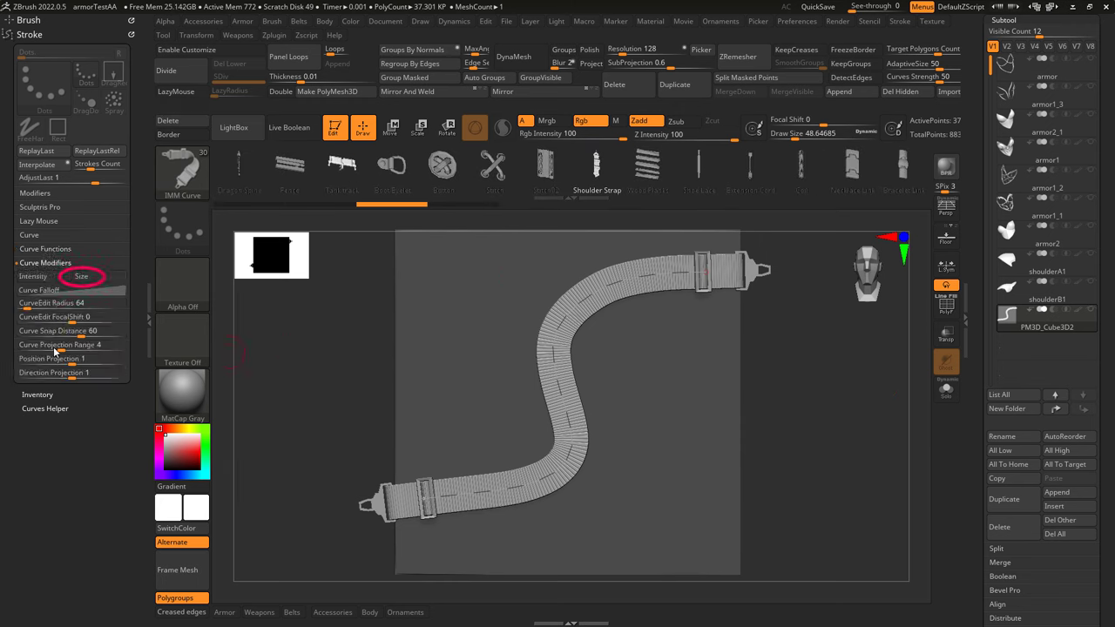
pyautogui.click(71, 290)
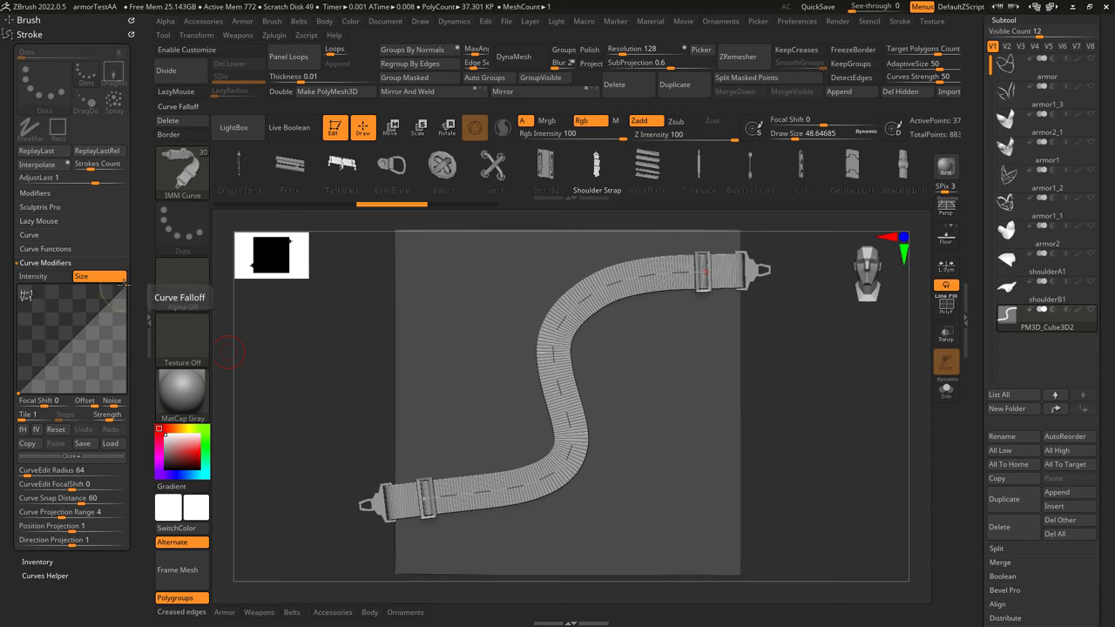
pyautogui.moveTo(126, 283); pyautogui.dragTo(122, 403)
pyautogui.moveTo(79, 353); pyautogui.dragTo(78, 294)
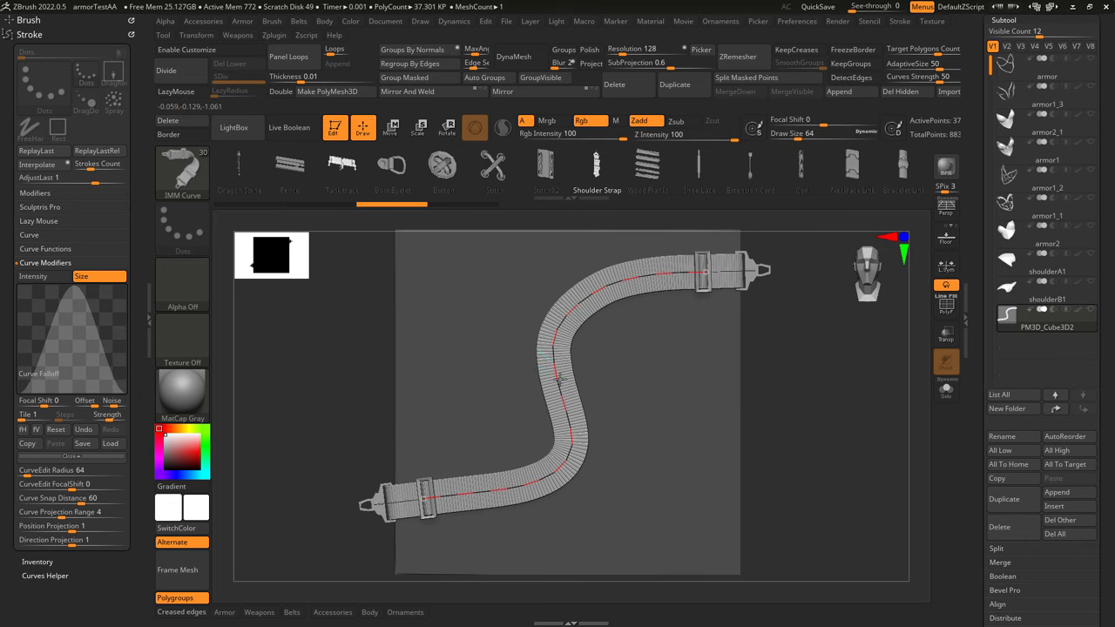
pyautogui.click(557, 376)
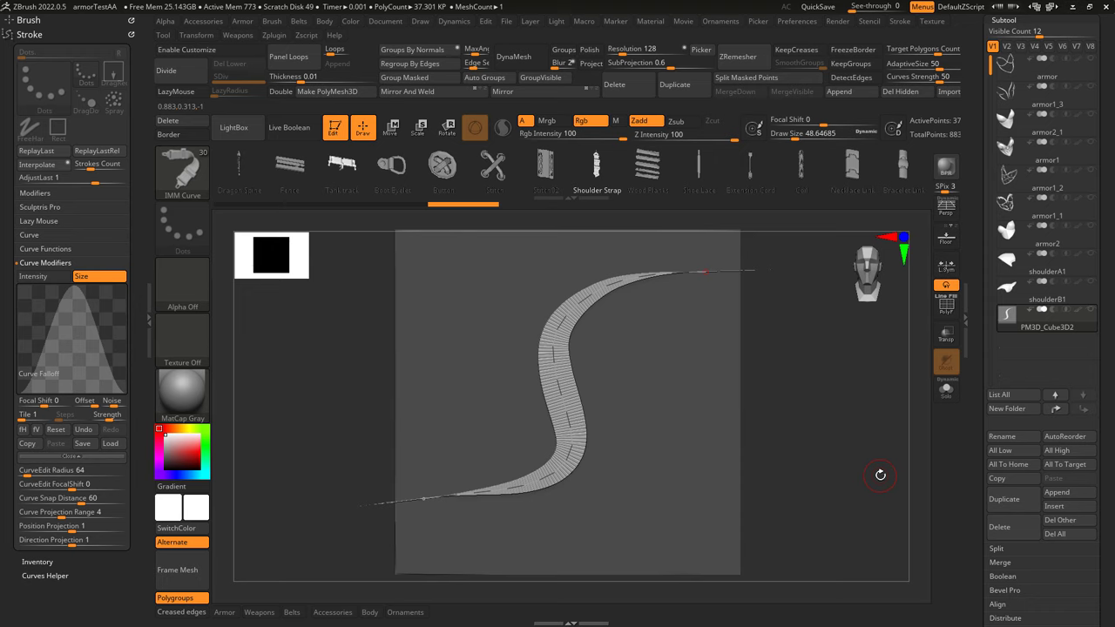
pyautogui.click(878, 473)
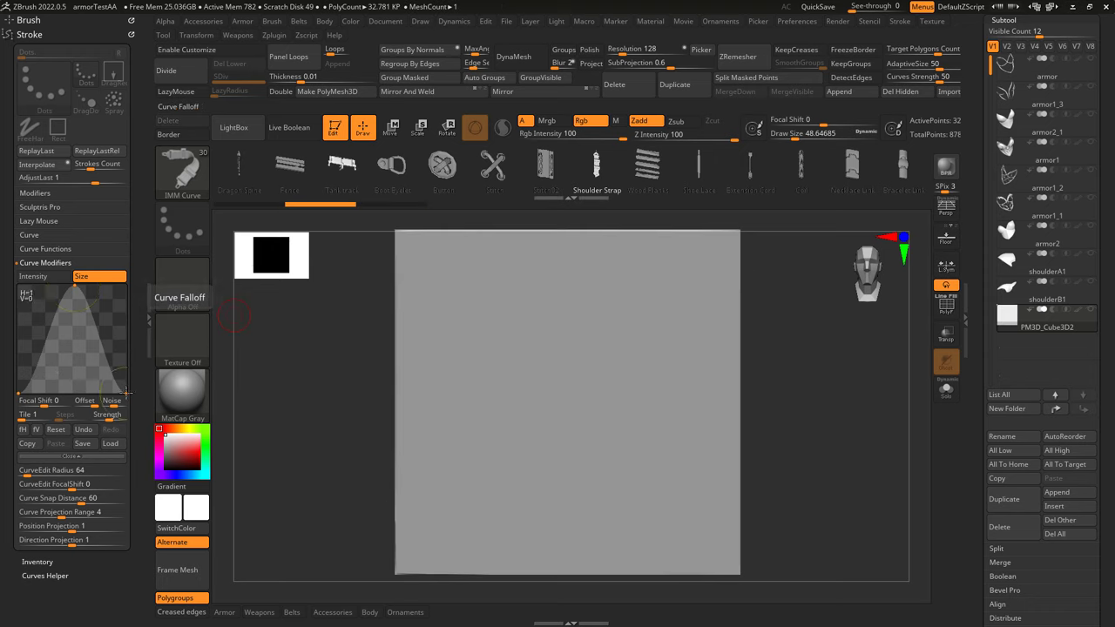
# Refine the size falloff with a test strap, finishing it as a bell-shaped curve
pyautogui.moveTo(126, 346); pyautogui.dragTo(115, 285)
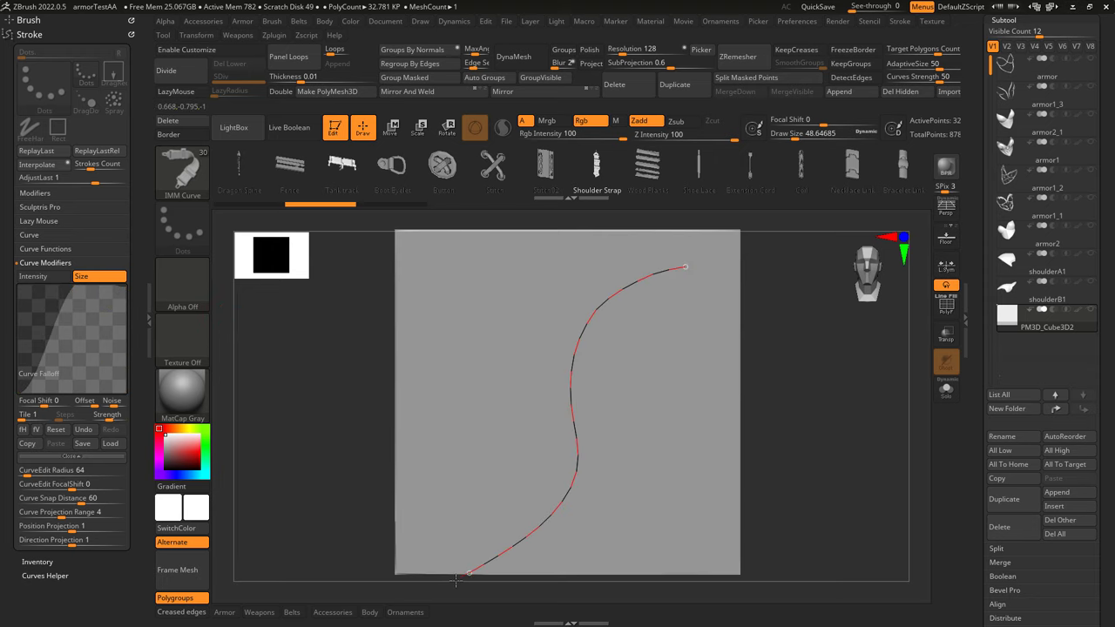
pyautogui.moveTo(473, 514); pyautogui.dragTo(830, 299)
pyautogui.click(126, 286)
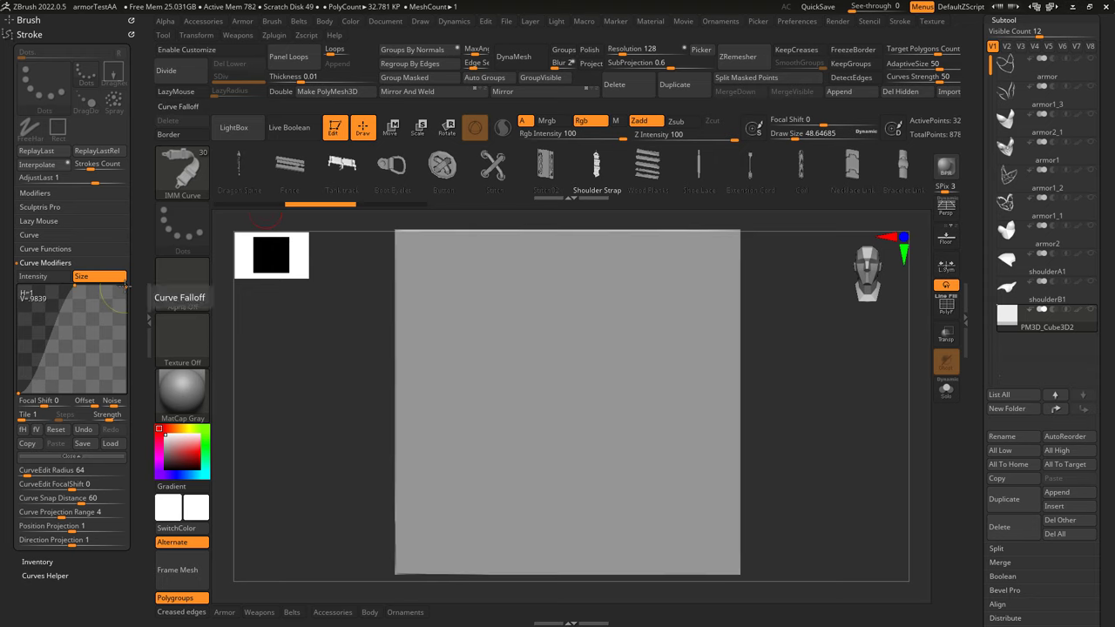
pyautogui.moveTo(126, 285); pyautogui.dragTo(74, 373)
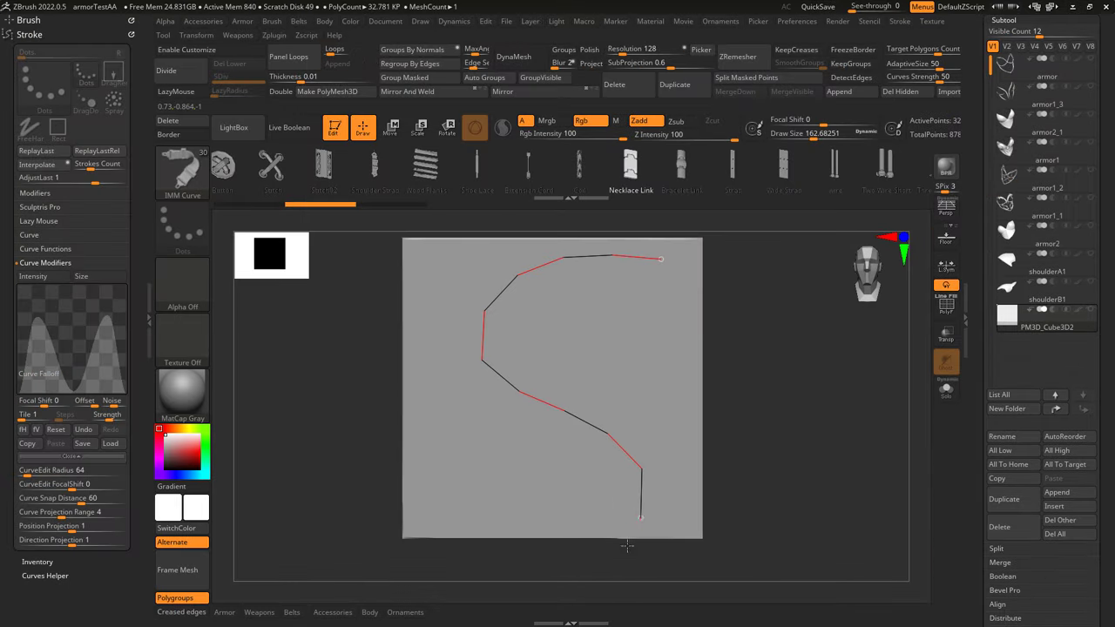
# Show Brush > Depth settings and lay an S-shaped Necklace Link chain across the plane
pyautogui.moveTo(627, 545)
pyautogui.mouseDown()
pyautogui.moveTo(609, 436)
pyautogui.moveTo(361, 249)
pyautogui.moveTo(26, 21)
pyautogui.moveTo(43, 19)
pyautogui.mouseUp()
pyautogui.click(29, 20)
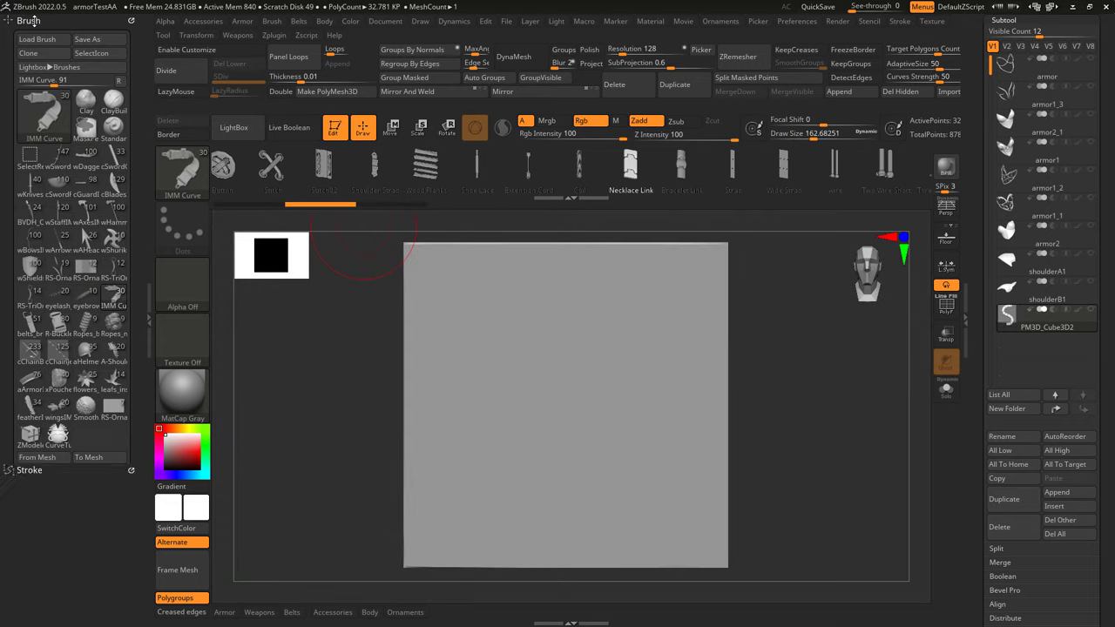
pyautogui.click(32, 506)
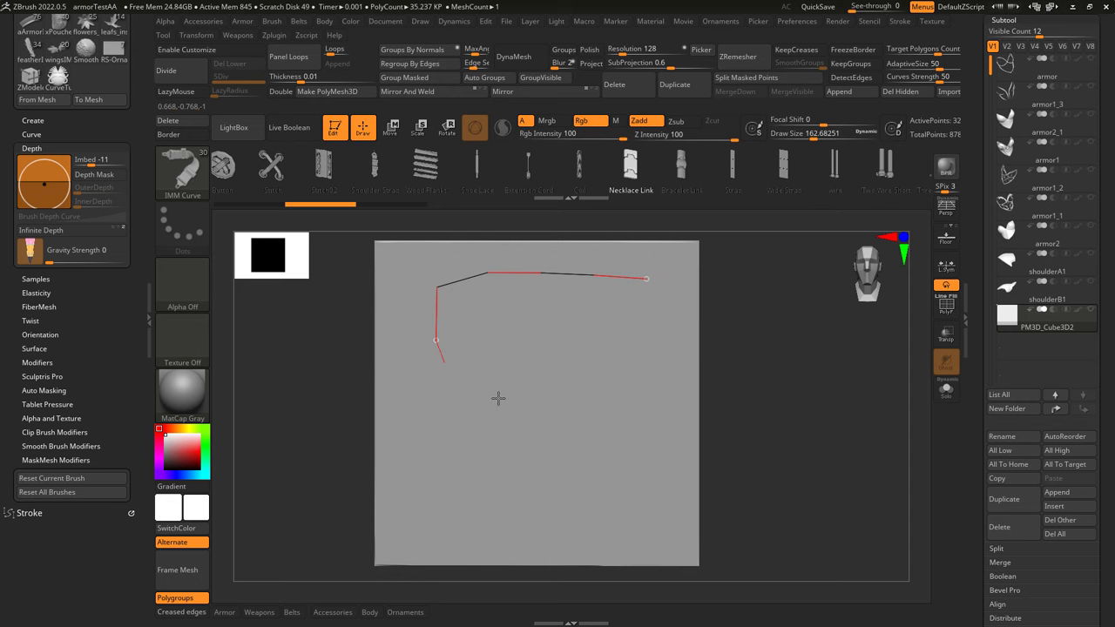
pyautogui.moveTo(500, 398); pyautogui.dragTo(375, 558)
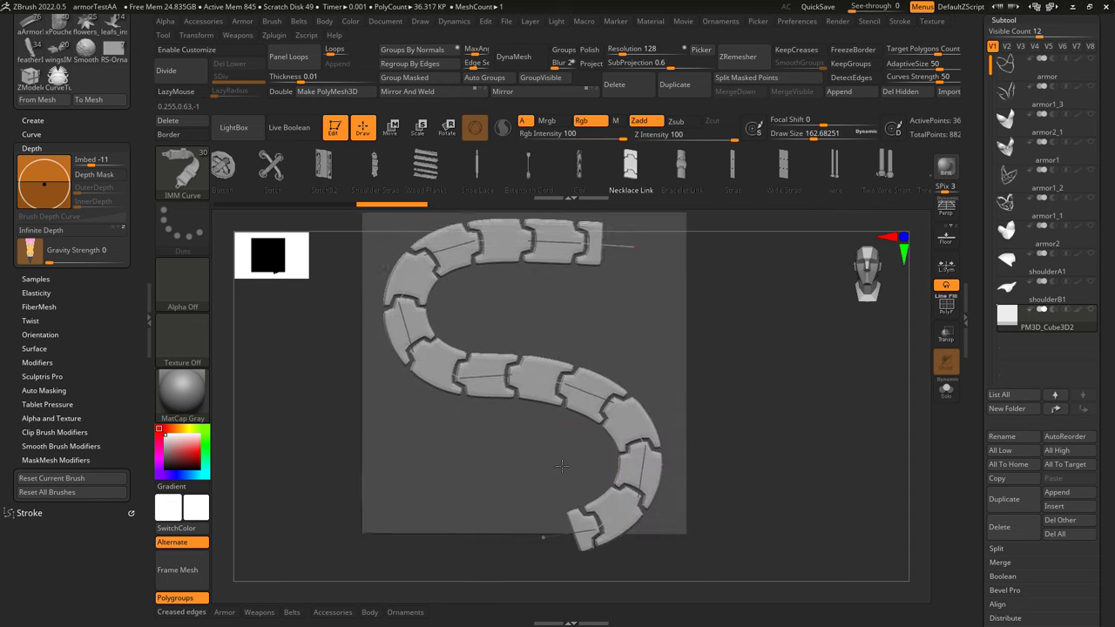
pyautogui.moveTo(522, 571); pyautogui.dragTo(577, 382)
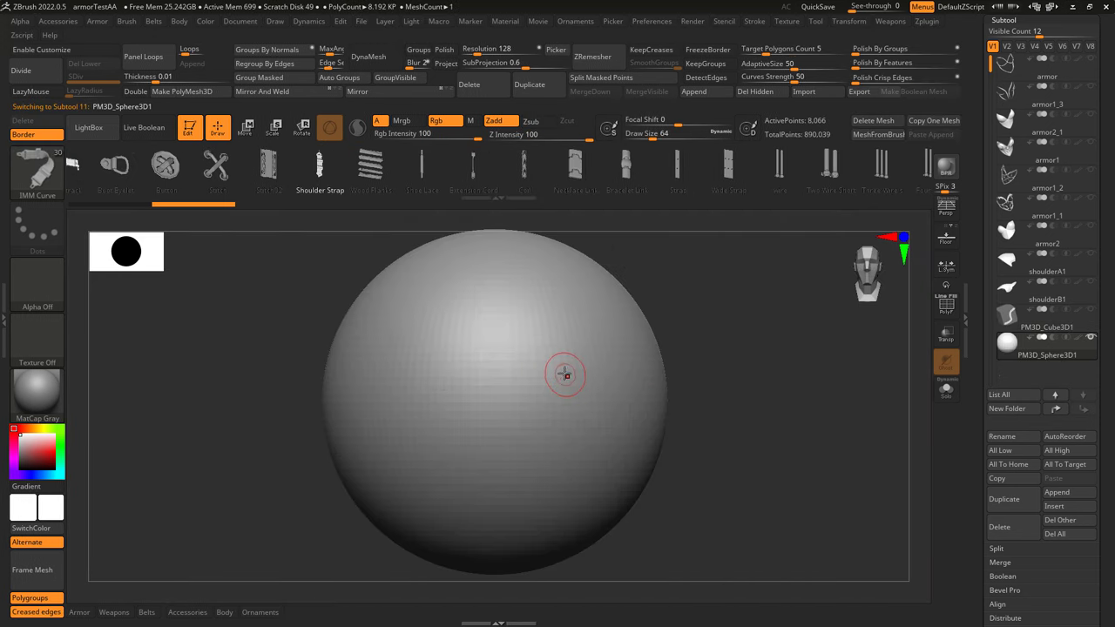
# Draw a curve across the sphere into empty canvas so a strap mesh wraps around it
pyautogui.moveTo(536, 382); pyautogui.dragTo(607, 379)
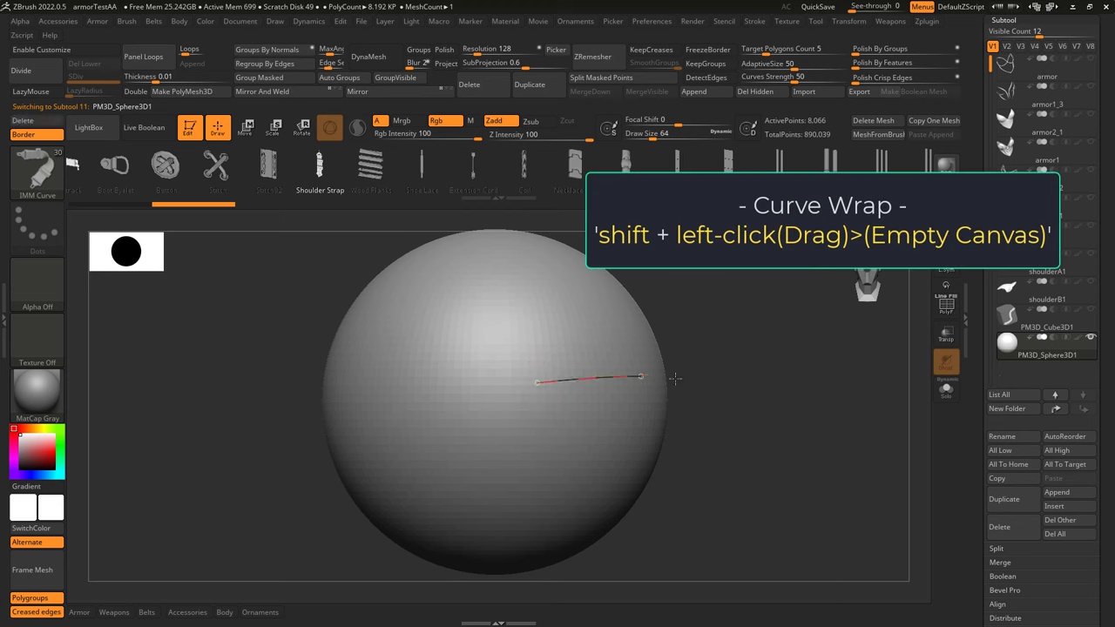
pyautogui.moveTo(675, 378)
pyautogui.keyDown('shift'); pyautogui.mouseDown()
pyautogui.moveTo(845, 406)
pyautogui.moveTo(859, 443)
pyautogui.mouseUp(); pyautogui.keyUp('shift')
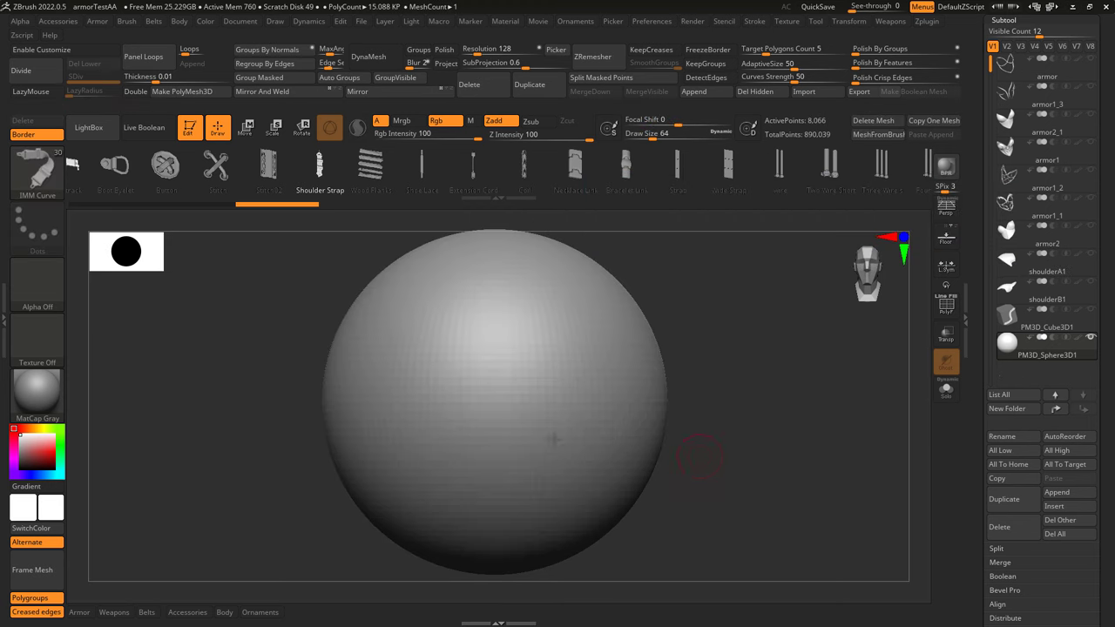
pyautogui.moveTo(810, 400); pyautogui.dragTo(804, 398)
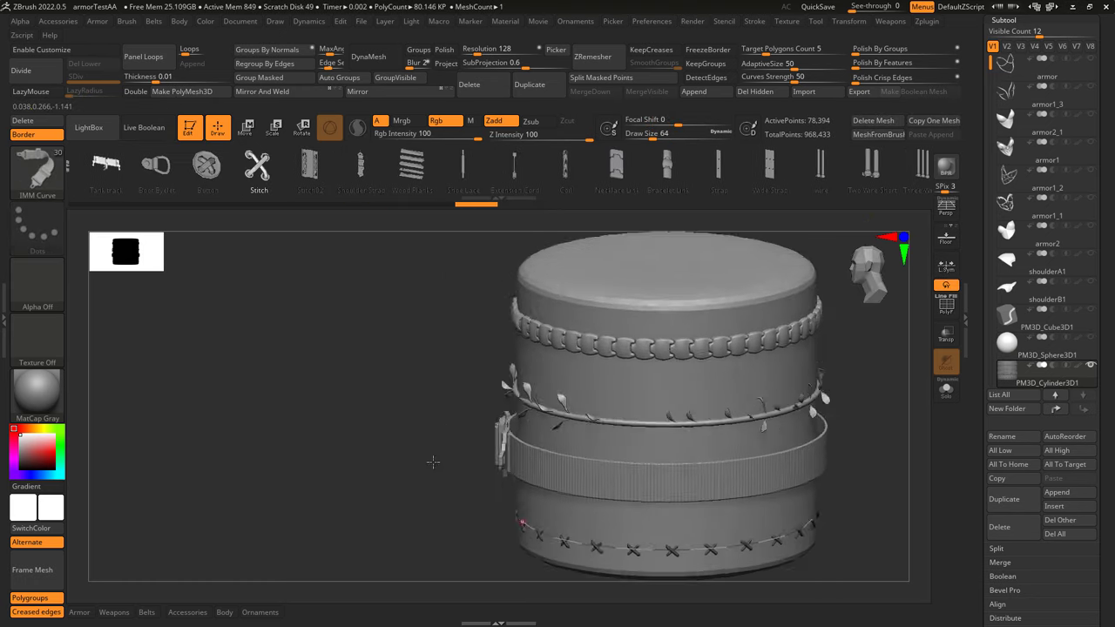
# With the CurveStrapSnap brush, draw a strap curve that wraps a band around the leg
pyautogui.press('b')
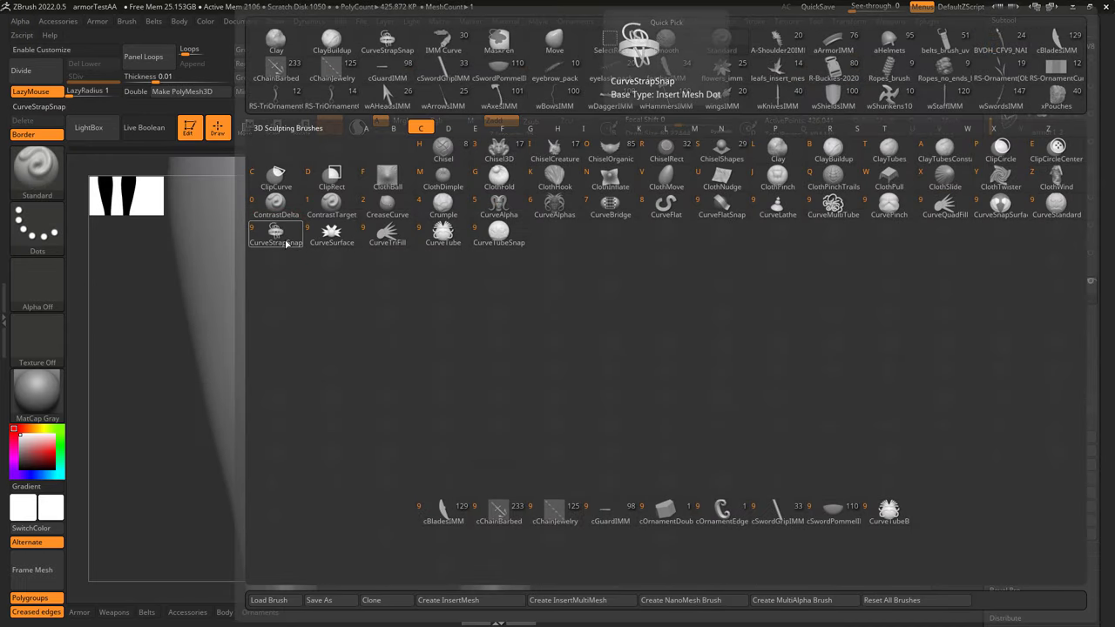
pyautogui.click(291, 238)
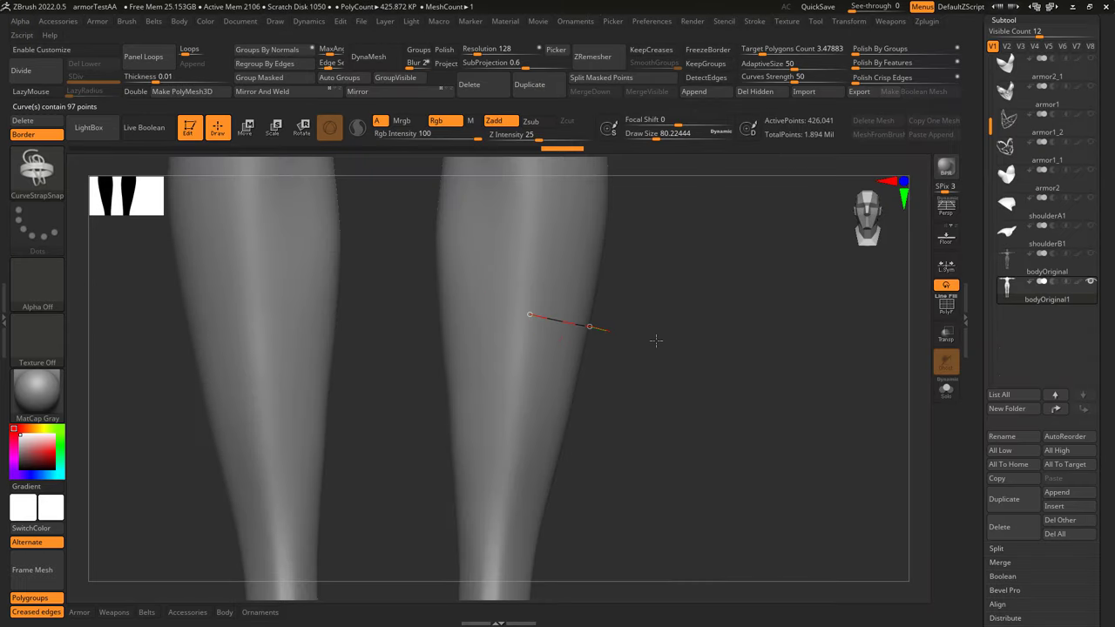
pyautogui.moveTo(738, 359); pyautogui.dragTo(715, 351)
pyautogui.press('shift')
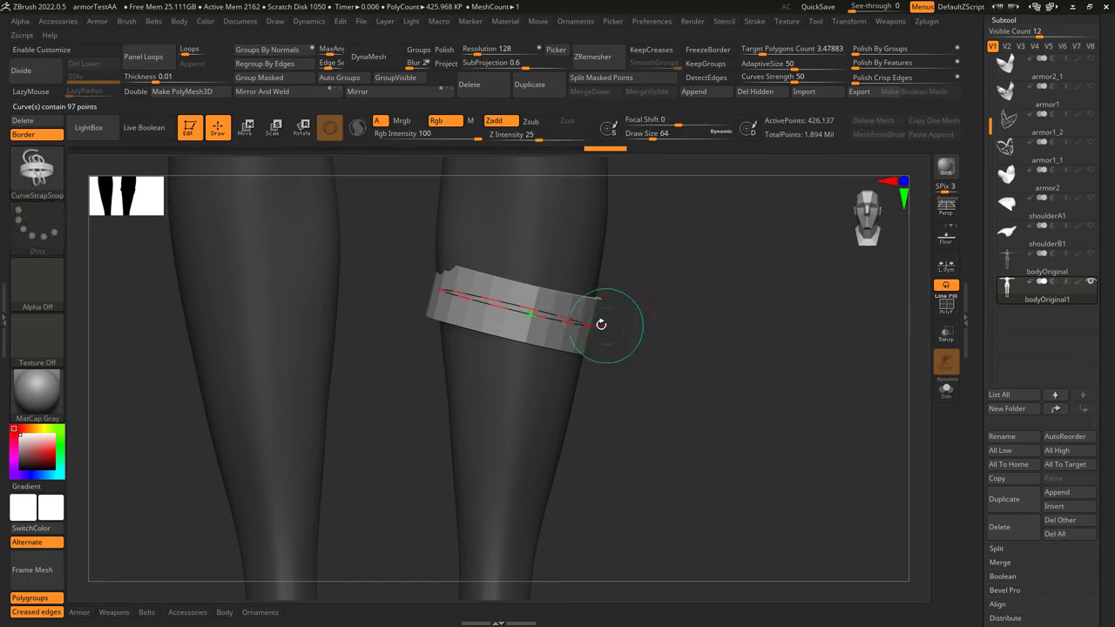
pyautogui.click(586, 324)
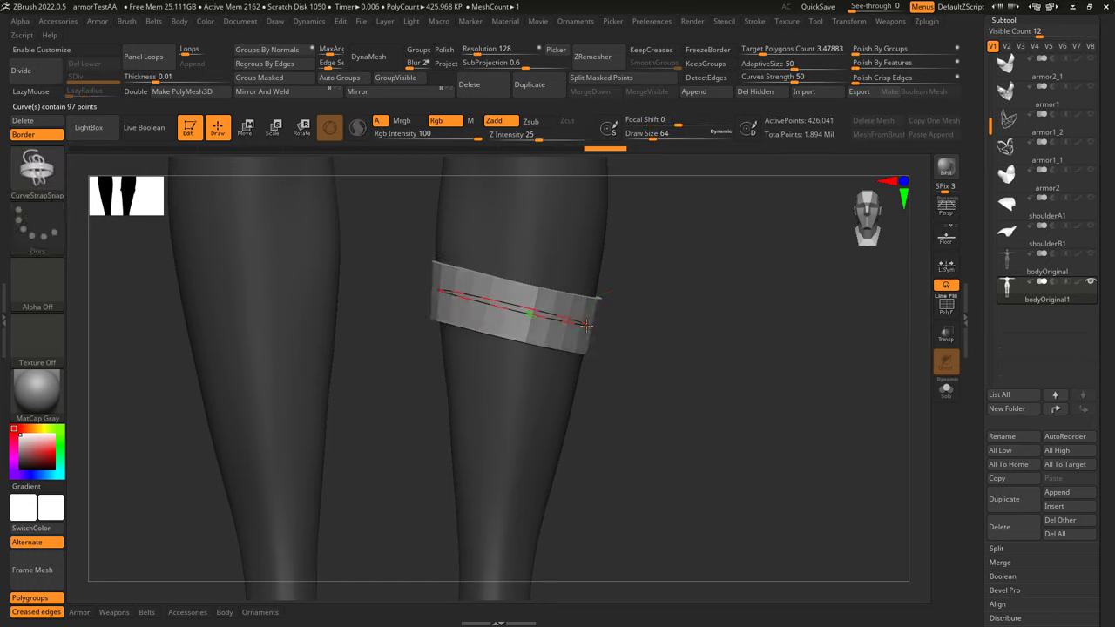
pyautogui.click(588, 329)
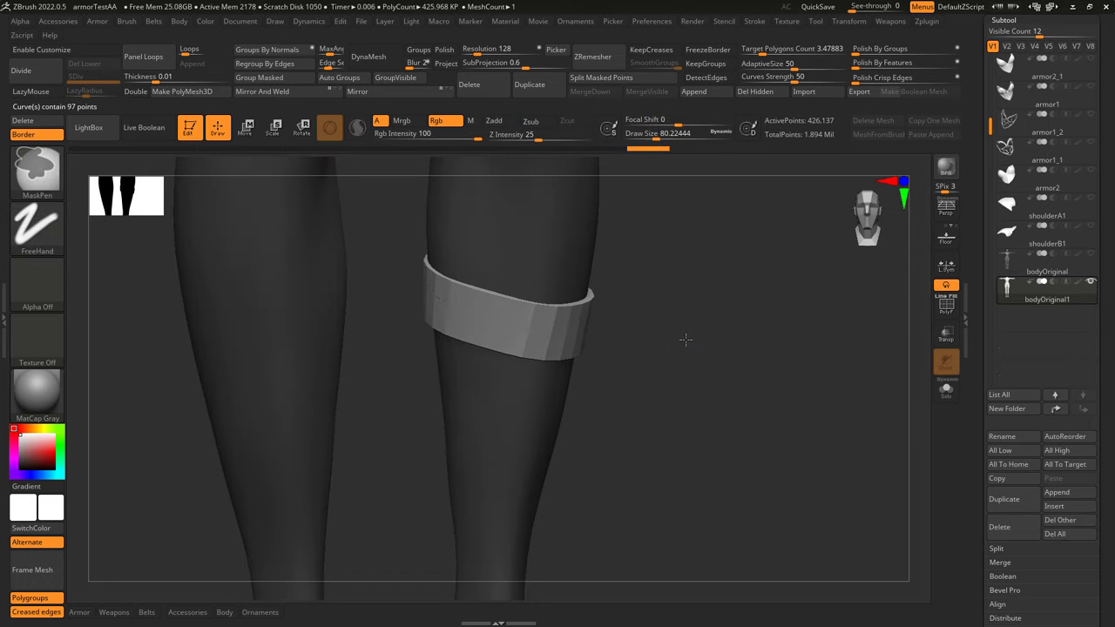
pyautogui.moveTo(685, 336); pyautogui.dragTo(678, 328)
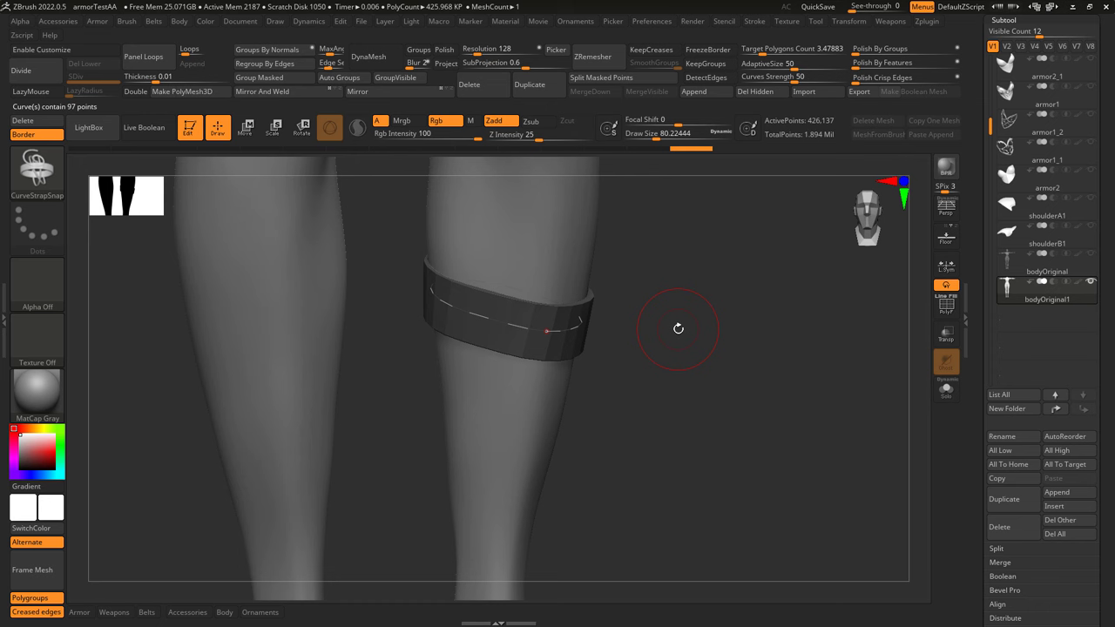
# Split the strap off into its own subtool and polygroup it by normals
pyautogui.click(600, 77)
pyautogui.click(266, 50)
pyautogui.scroll(-5, 1012, 393)
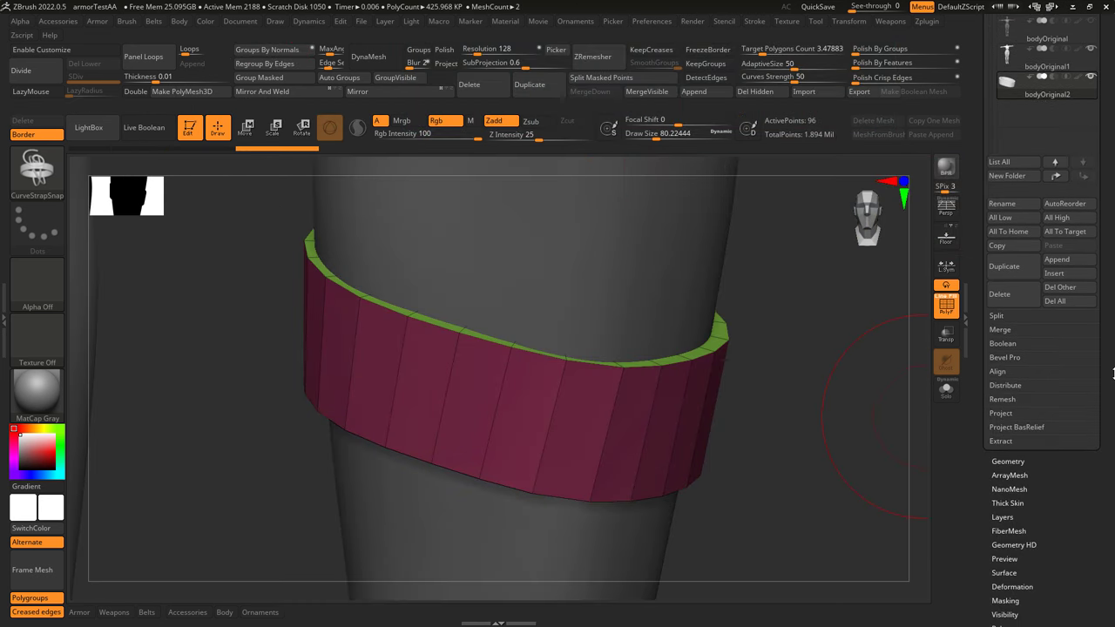
pyautogui.click(1008, 391)
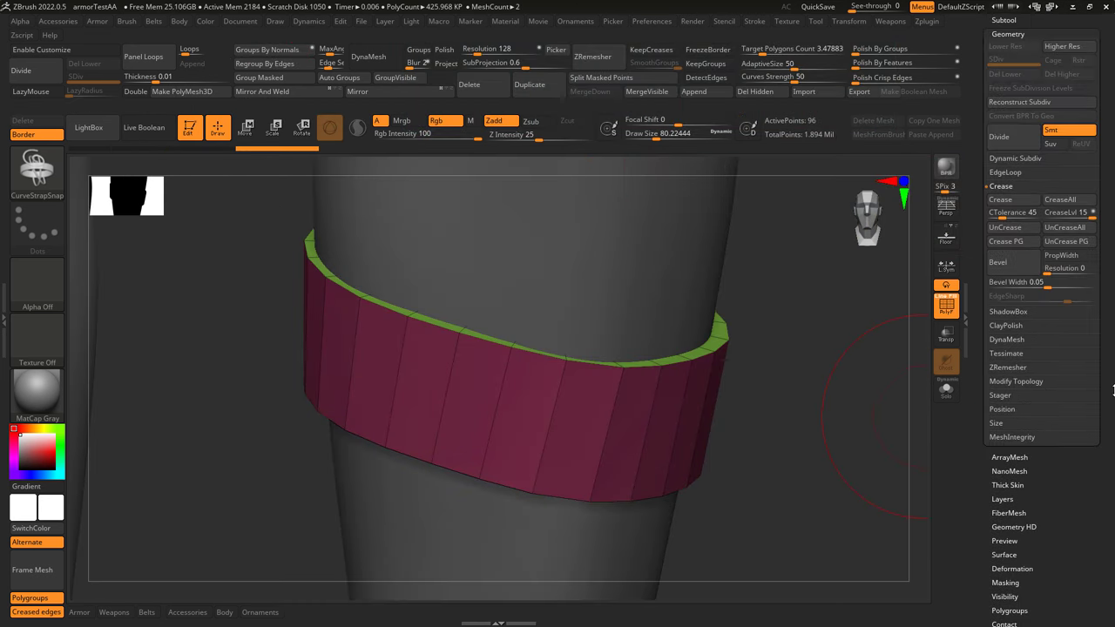
# Crease the strap's polygroup borders, set Bevel Width to 0.00598, and subdivide it once
pyautogui.click(1024, 242)
pyautogui.moveTo(1027, 282); pyautogui.dragTo(1026, 287)
pyautogui.hotkey('shift', 'f')
pyautogui.click(27, 70)
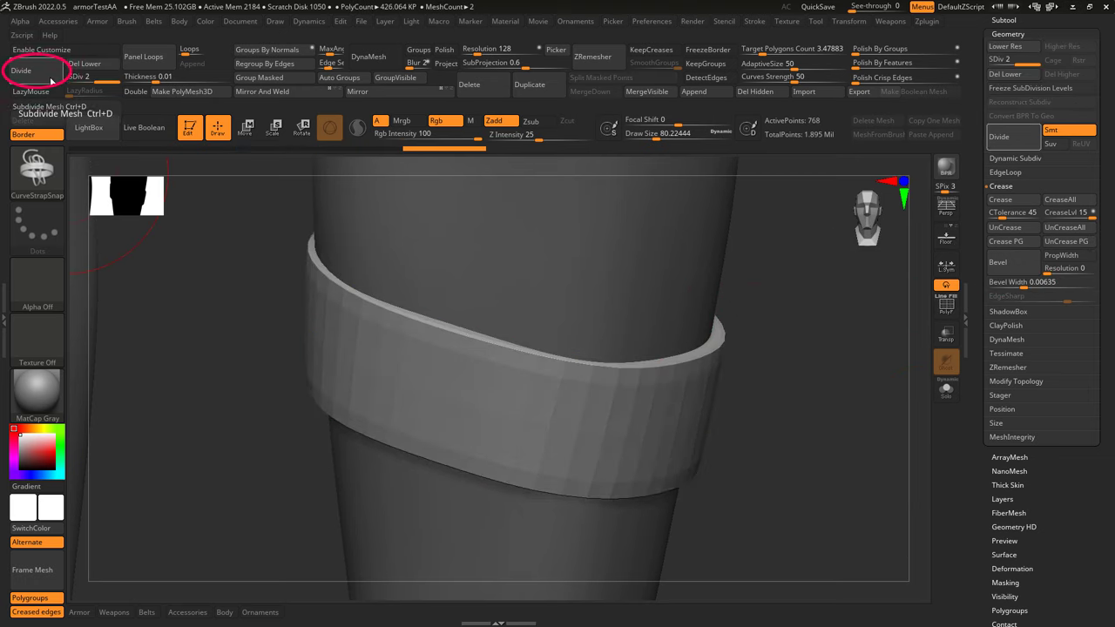
pyautogui.moveTo(664, 409)
pyautogui.keyDown('ctrl'); pyautogui.mouseDown(button='right')
pyautogui.moveTo(613, 376)
pyautogui.moveTo(713, 399)
pyautogui.moveTo(557, 397)
pyautogui.moveTo(651, 406)
pyautogui.mouseUp(button='right'); pyautogui.keyUp('ctrl')
pyautogui.press('w')
pyautogui.press('q')
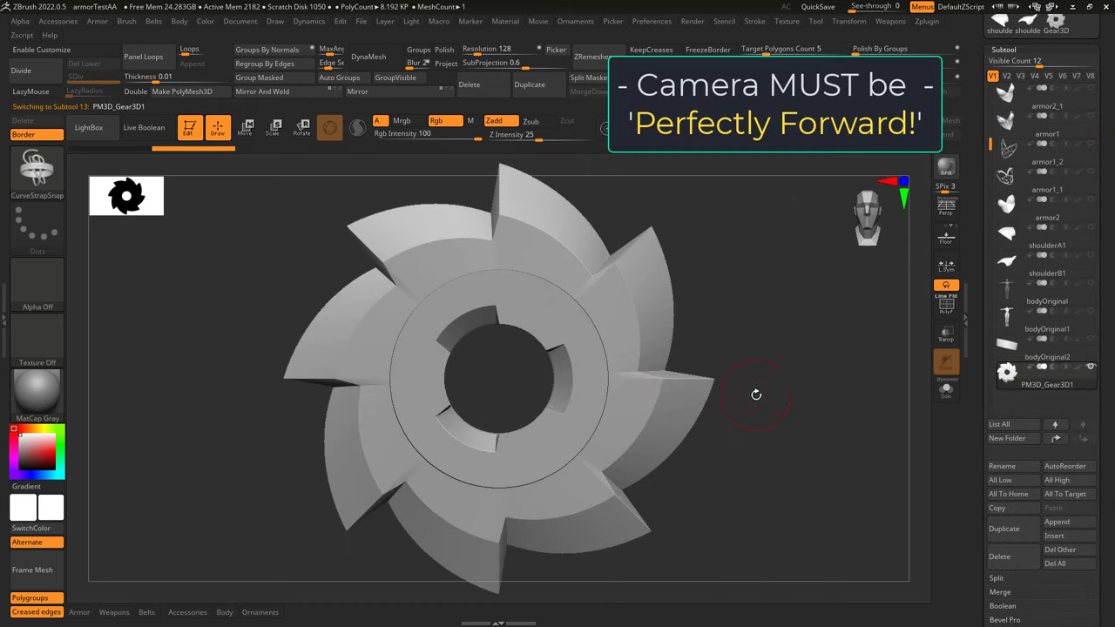
# Create a new InsertMesh brush from the gear subtool
pyautogui.press('b')
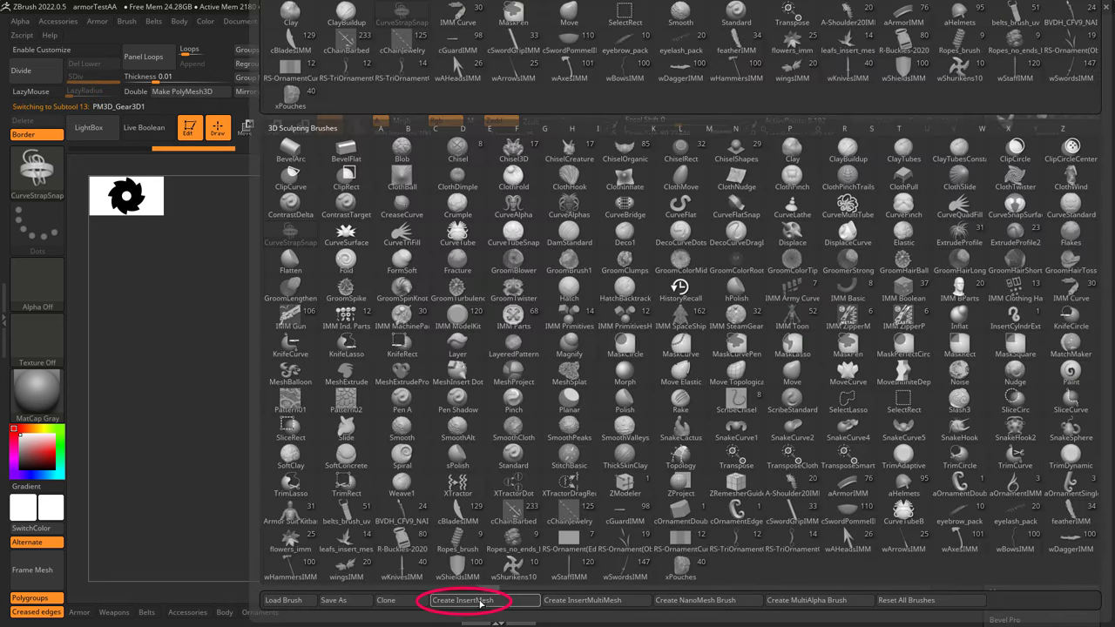
pyautogui.click(531, 604)
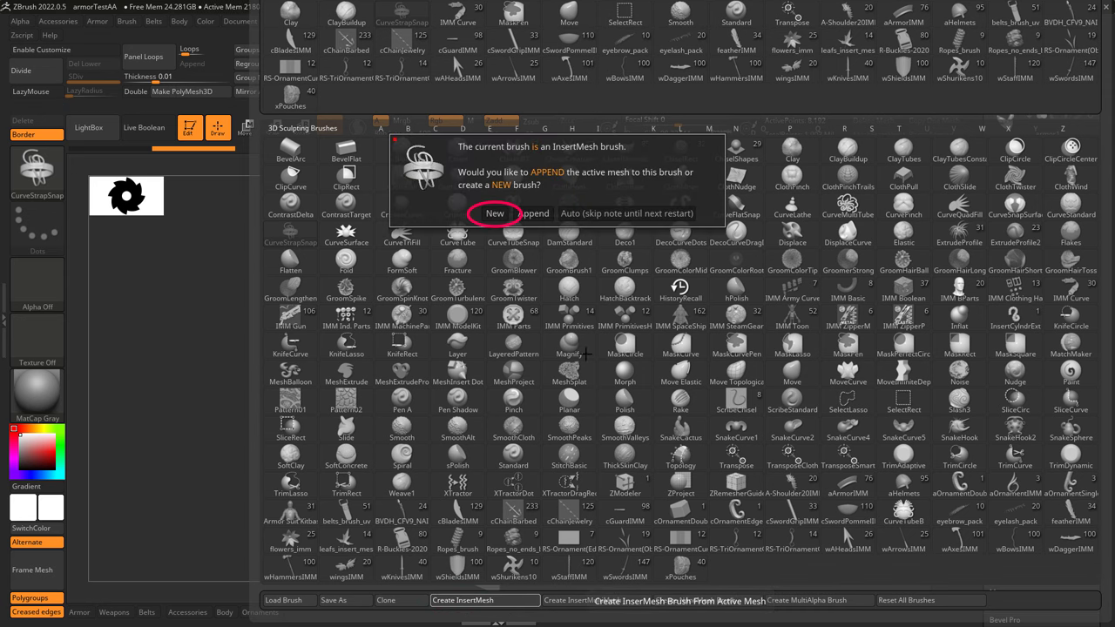
pyautogui.click(491, 211)
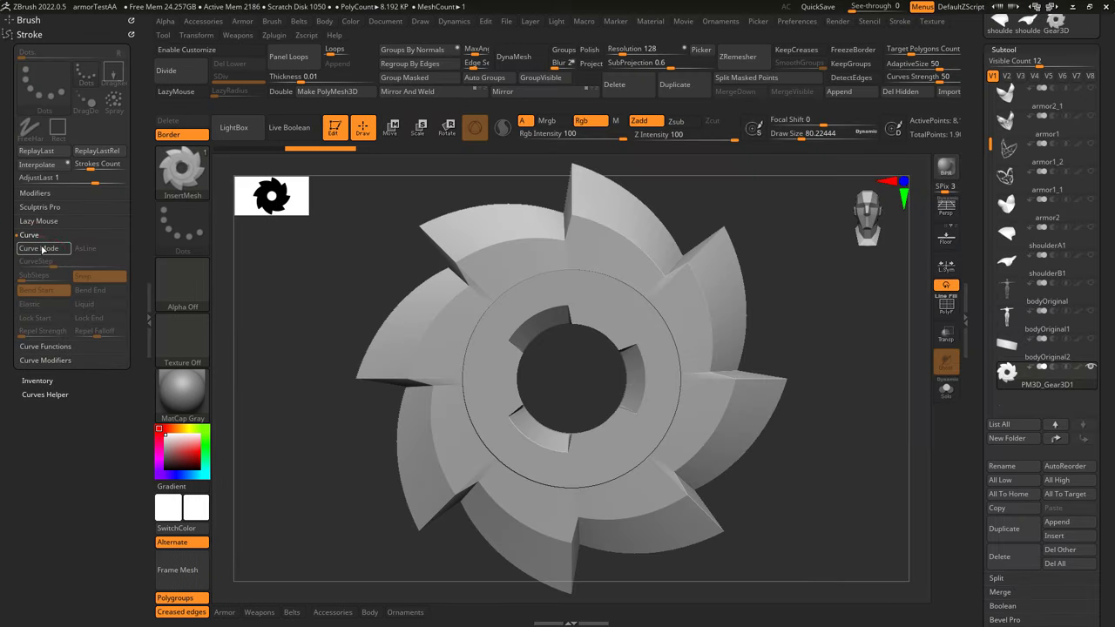
# Enable Curve Mode with a Size curve modifier and falloff, then draw a gear curve across the upper back
pyautogui.click(41, 249)
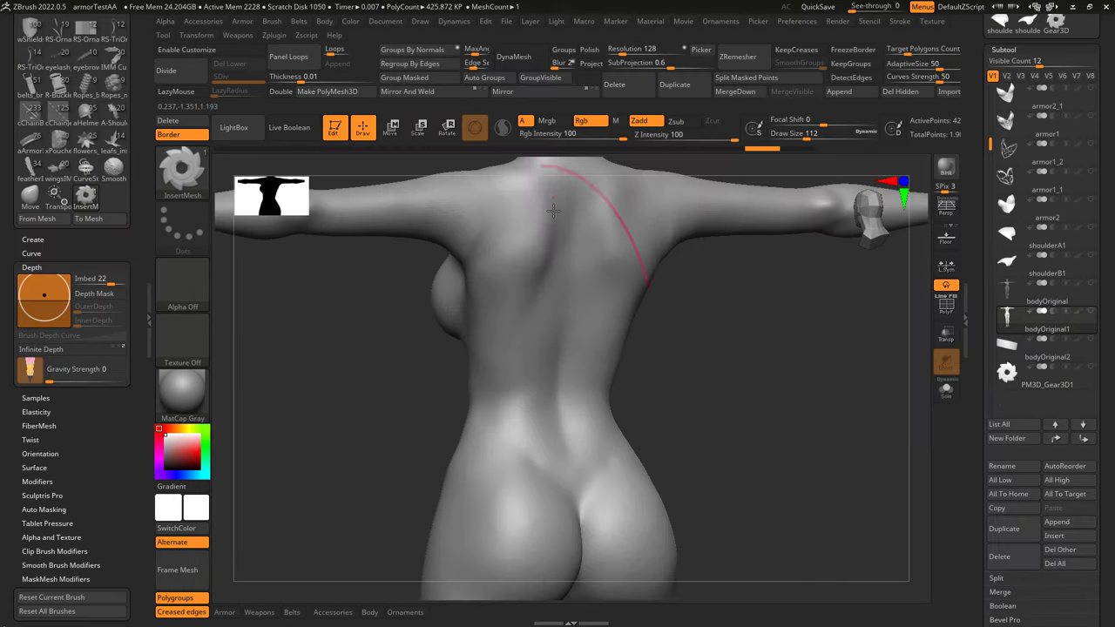
pyautogui.press('s')
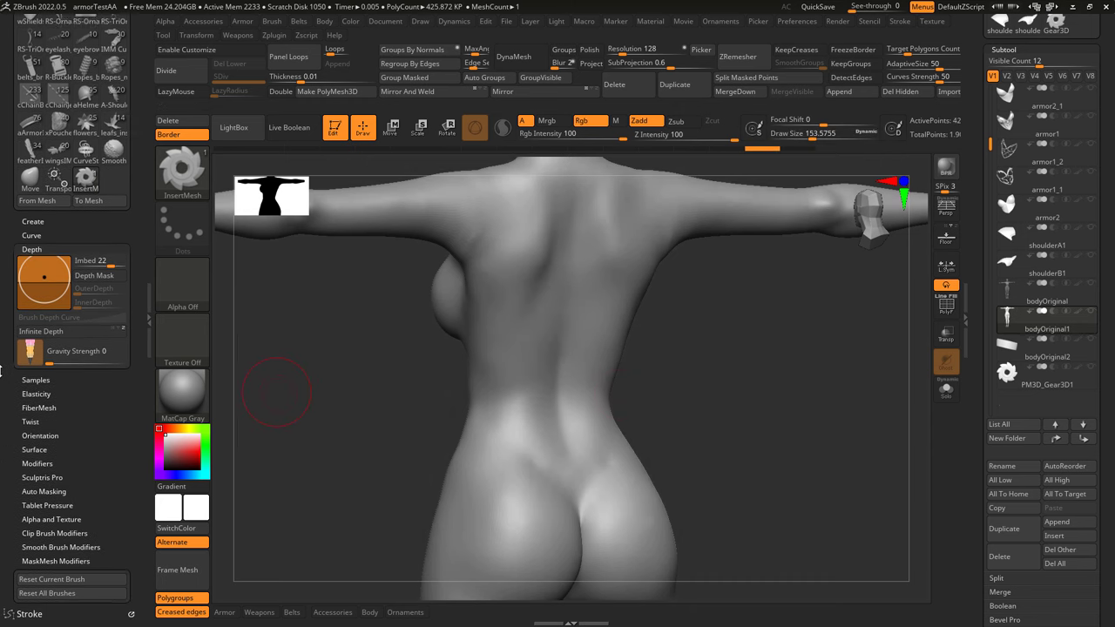
pyautogui.scroll(-3, 70, 261)
pyautogui.click(45, 253)
pyautogui.click(81, 266)
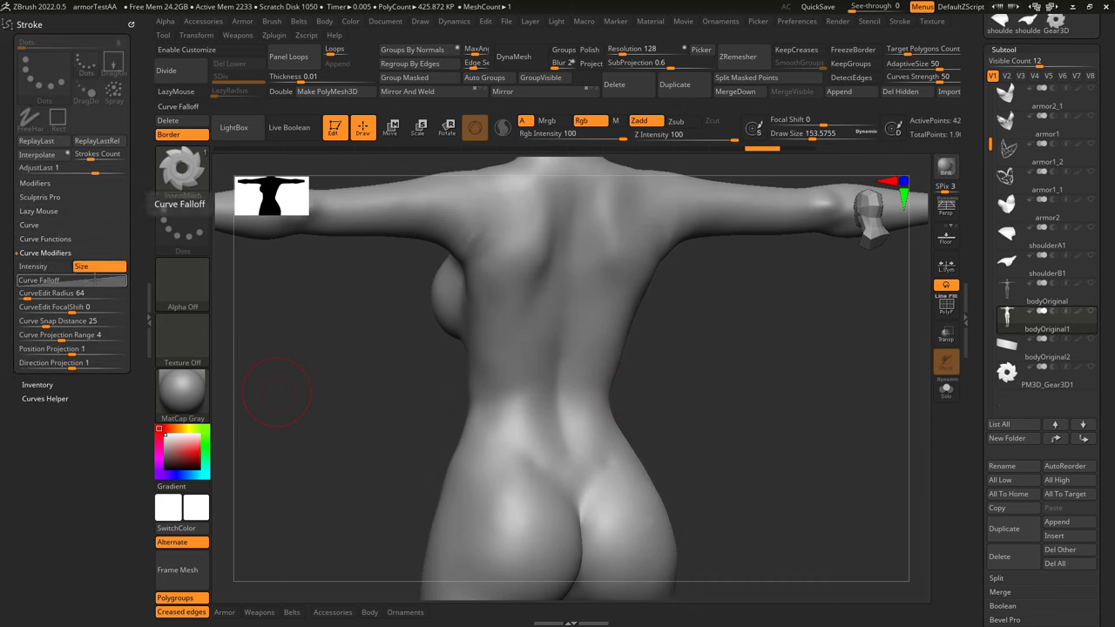
pyautogui.click(39, 279)
pyautogui.moveTo(538, 205)
pyautogui.mouseDown()
pyautogui.moveTo(561, 262)
pyautogui.moveTo(509, 561)
pyautogui.mouseUp()
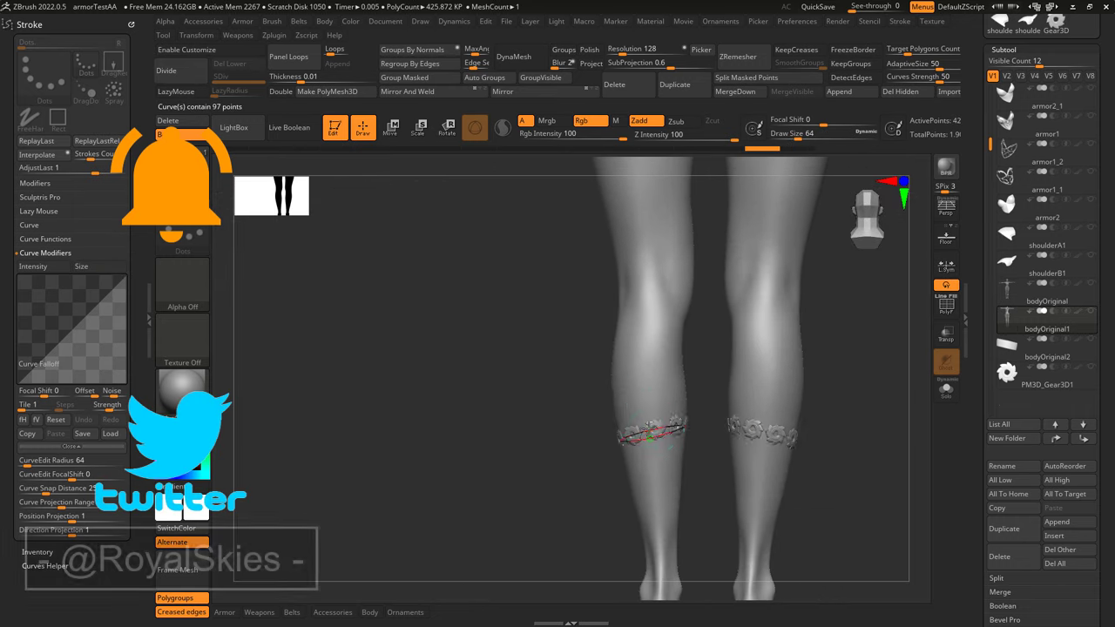
# Turn the view to face the front of the legs and zoom in
pyautogui.moveTo(705, 482); pyautogui.dragTo(684, 459, button='right')
pyautogui.scroll(5, 688, 453)
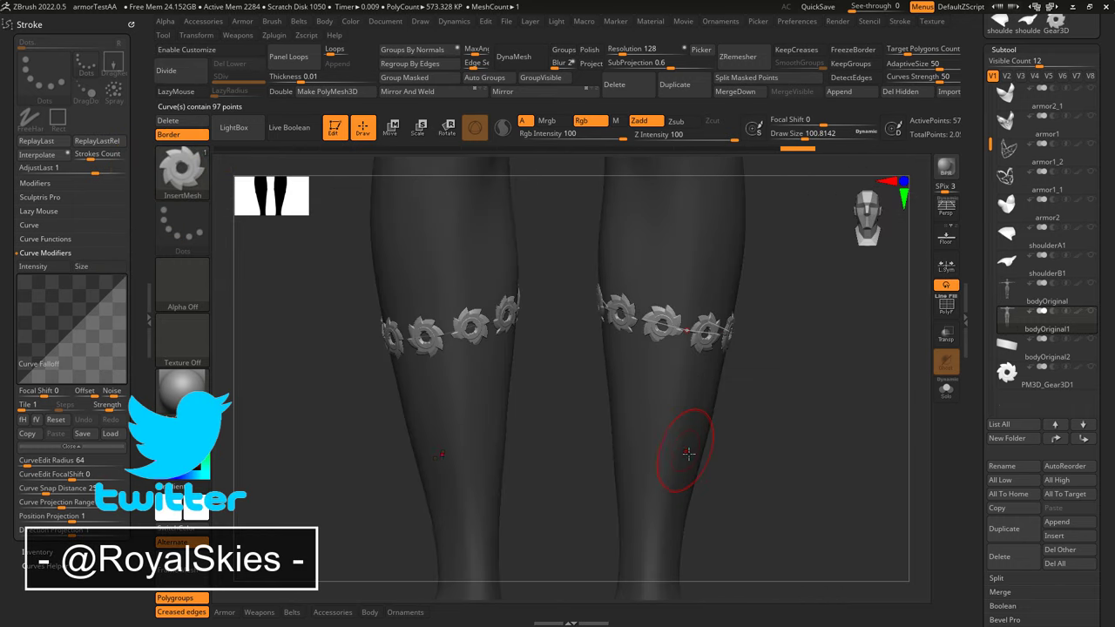